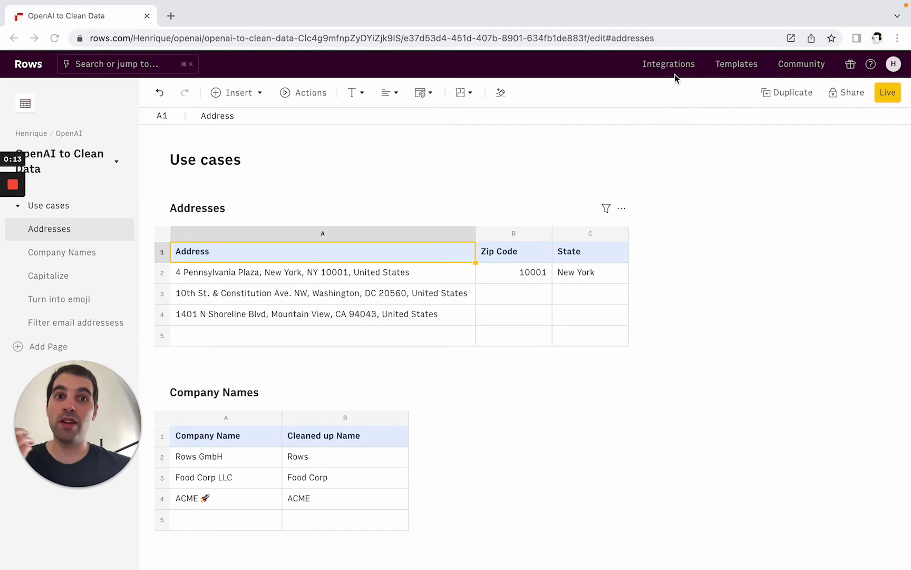
- Open the OpenAI integration page from Integrations in a new tab and show its Connected options
click(658, 90)
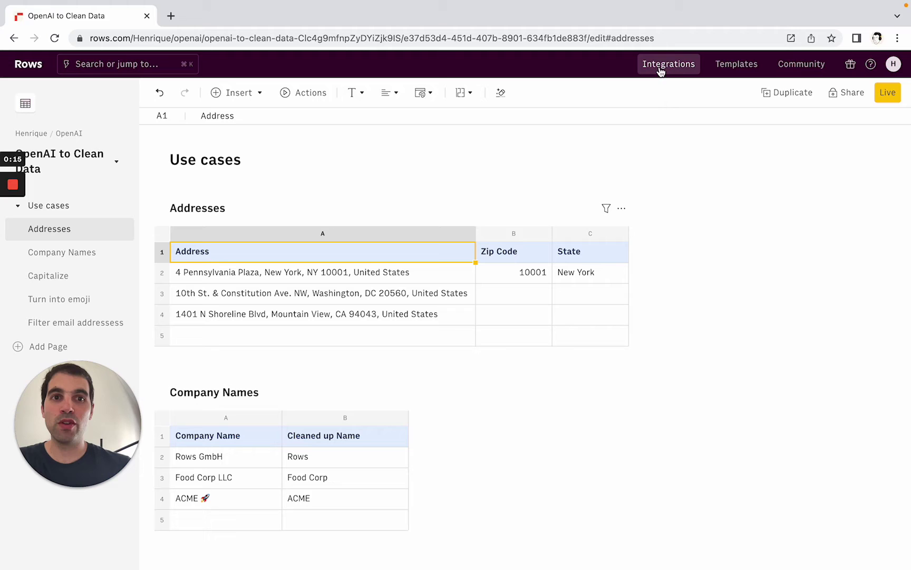
click(658, 71)
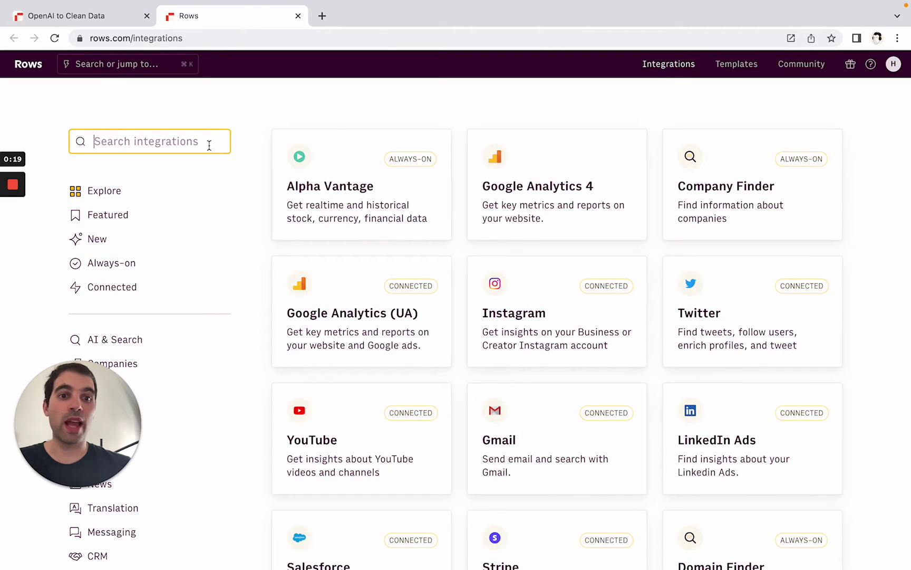
text(opn)
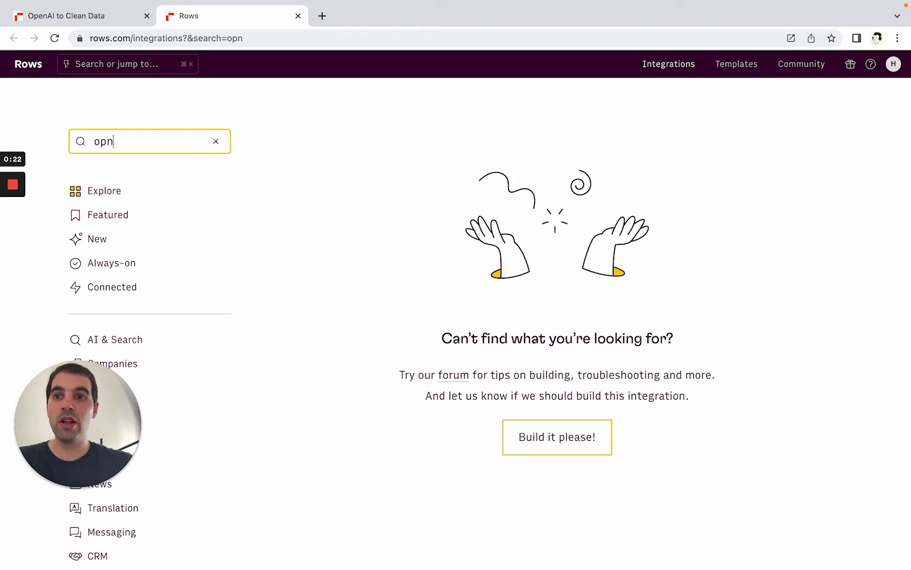
key(BackSpace)
text(enai)
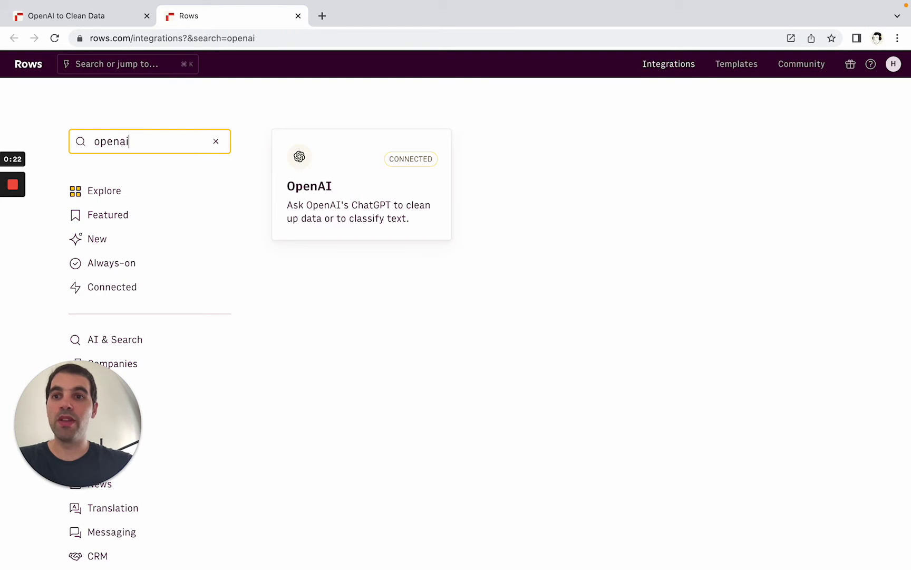
click(344, 201)
click(210, 250)
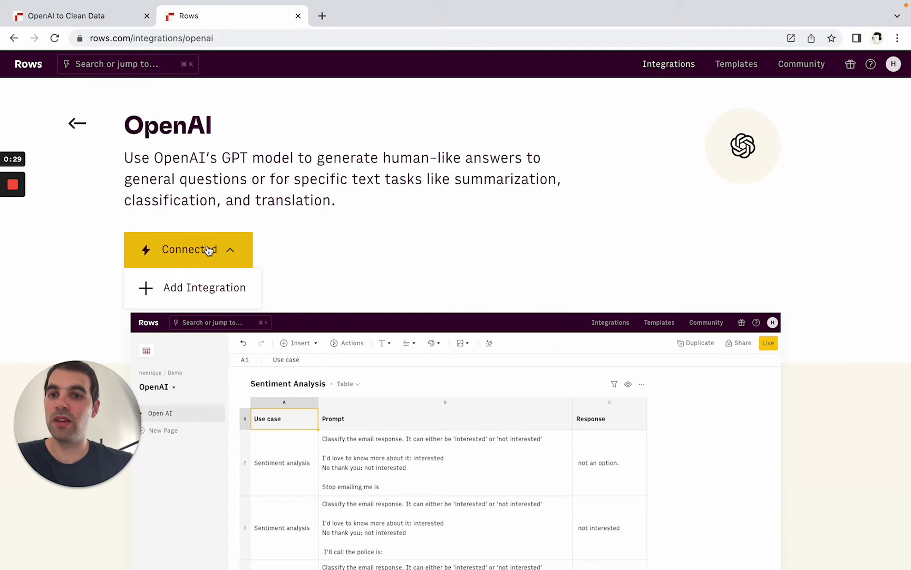
- Start adding an OpenAI connection, view OpenAI's API-key page, then close both integration tabs
click(213, 289)
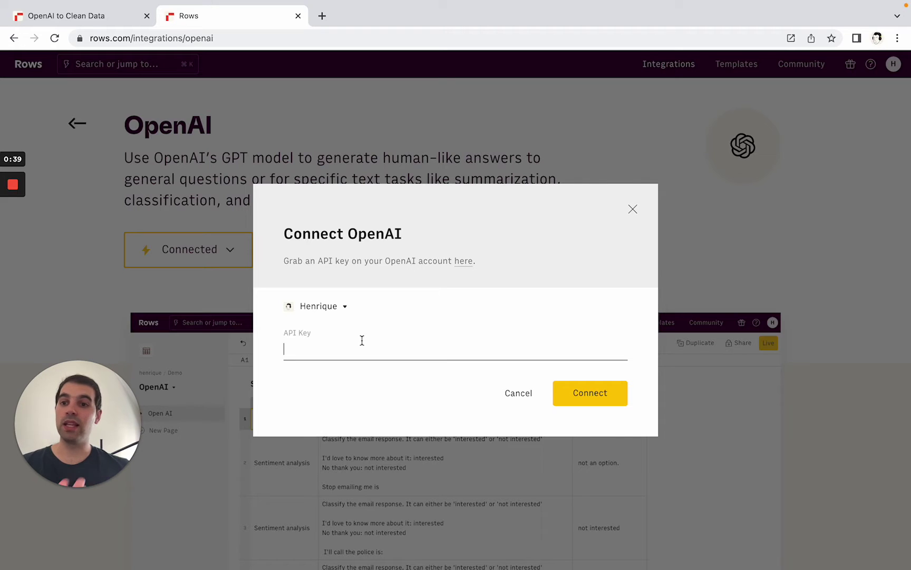
click(465, 262)
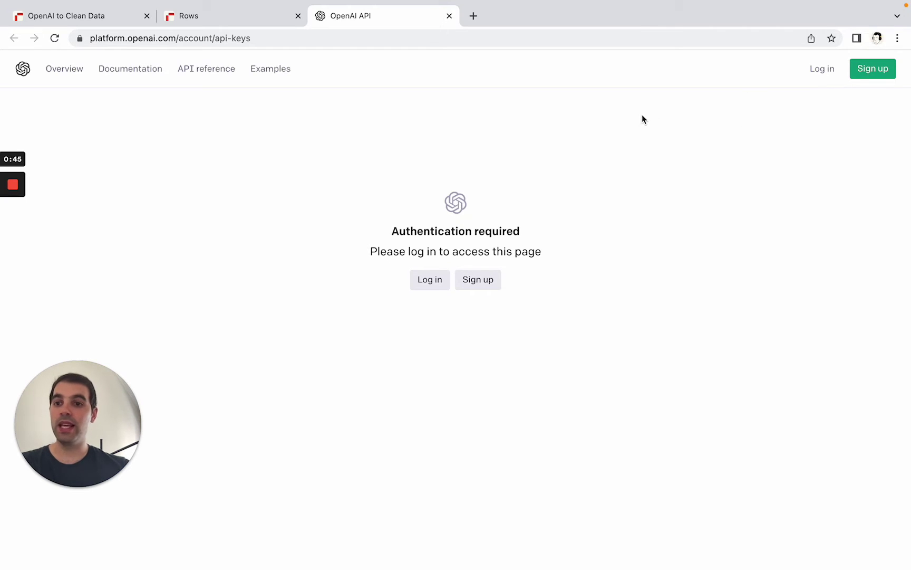
click(450, 16)
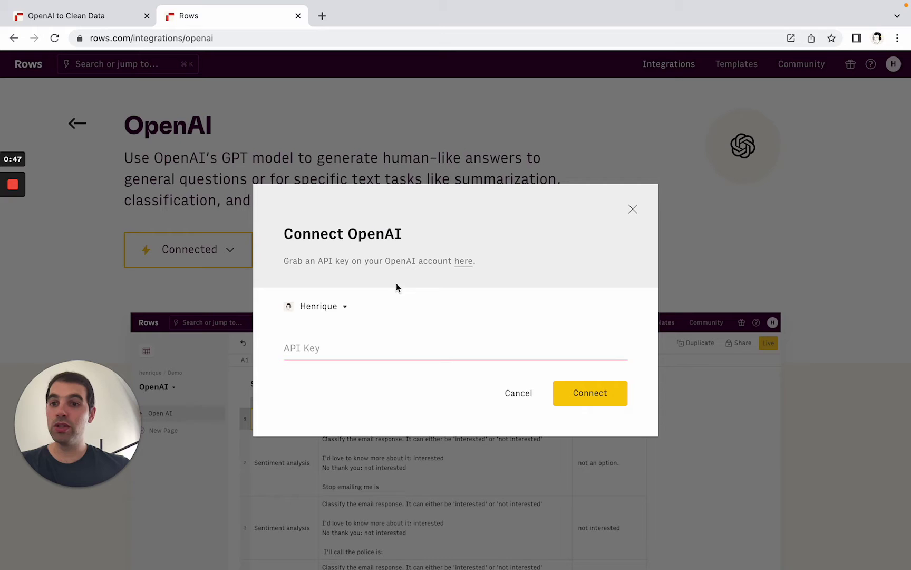
click(298, 16)
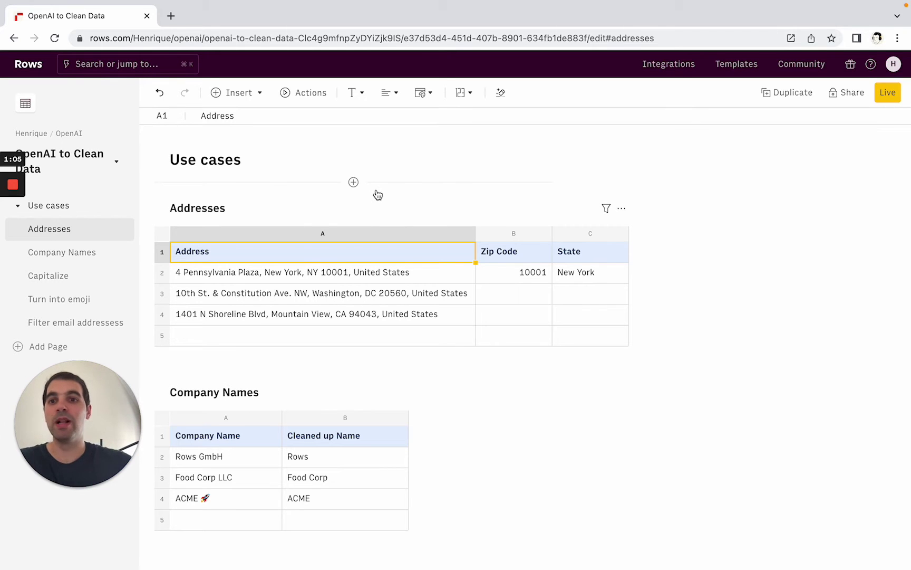
scroll(354, 280, down, 5)
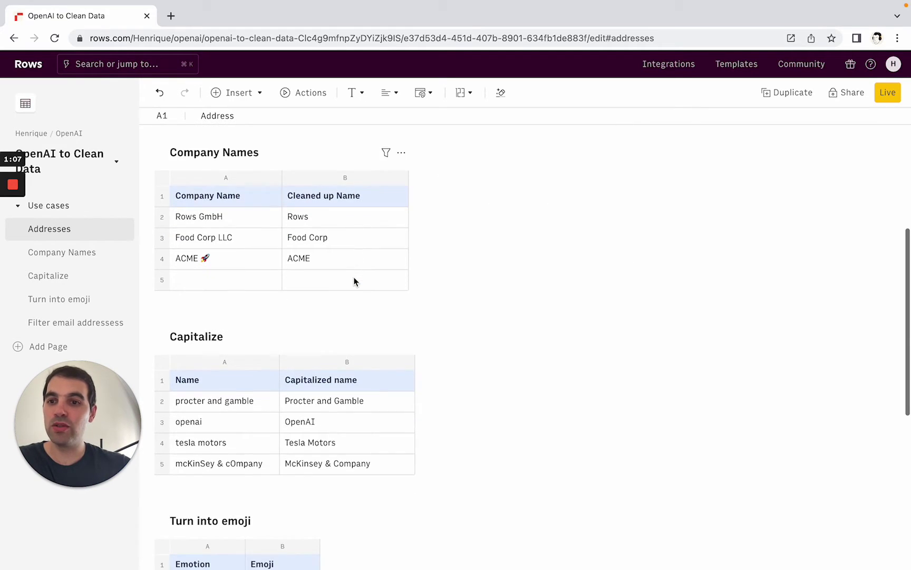
scroll(354, 280, up, 5)
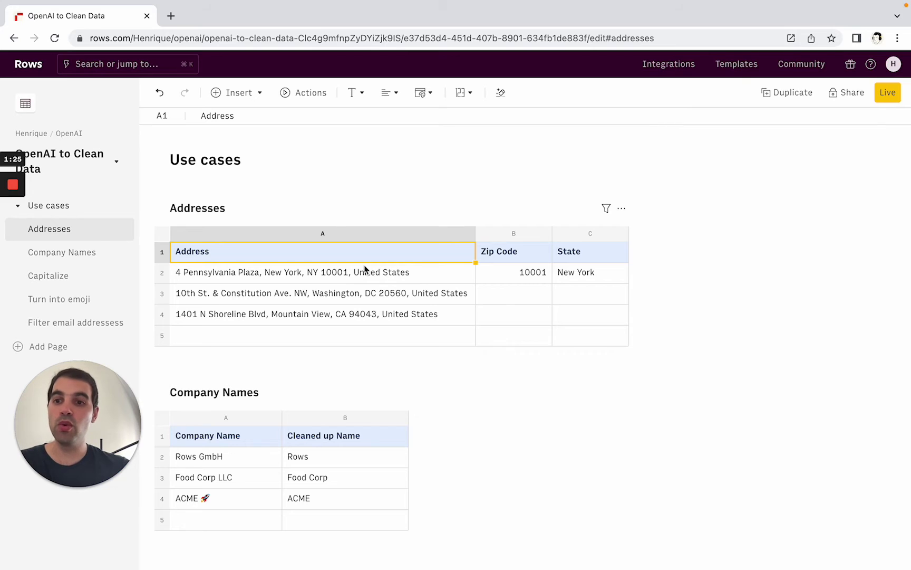
- Preview APPLY_TASK_OPENAI's arguments in D2 via =openai, then cancel, leaving D2 empty
key(Right)
key(Right)
key(Down)
key(Right)
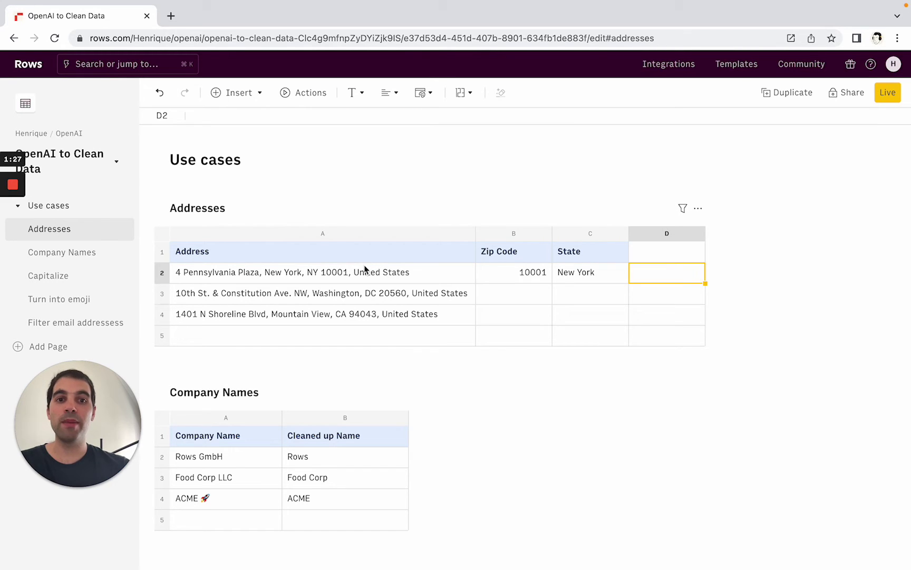
text(=open)
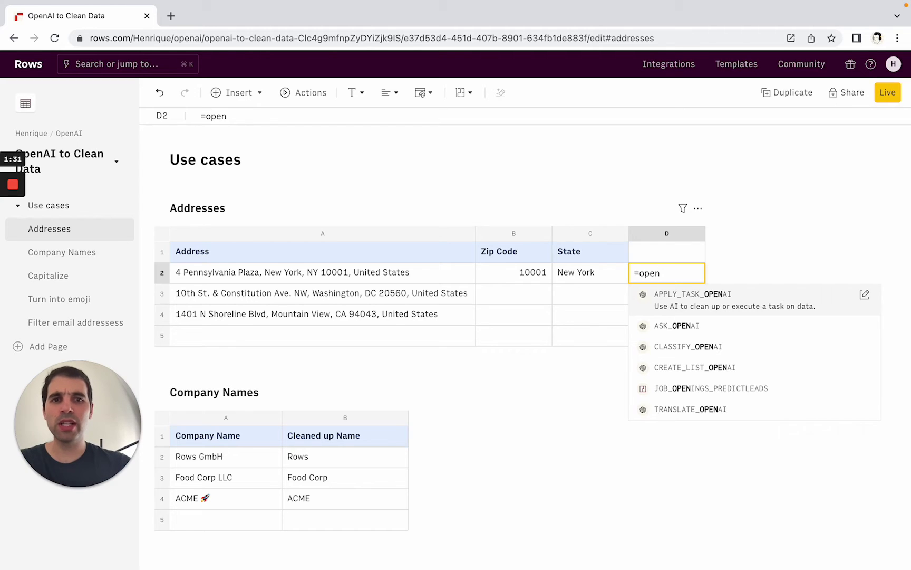
text(ai)
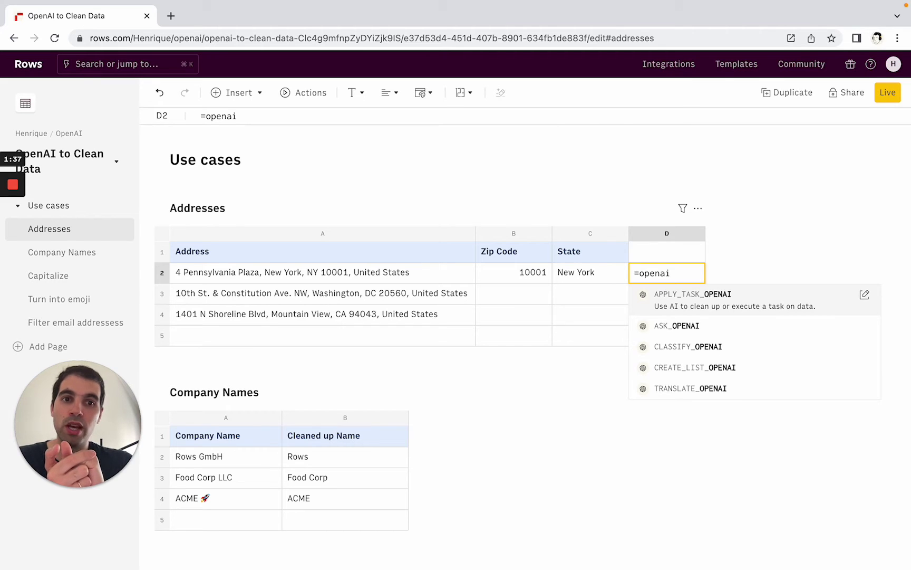
click(724, 305)
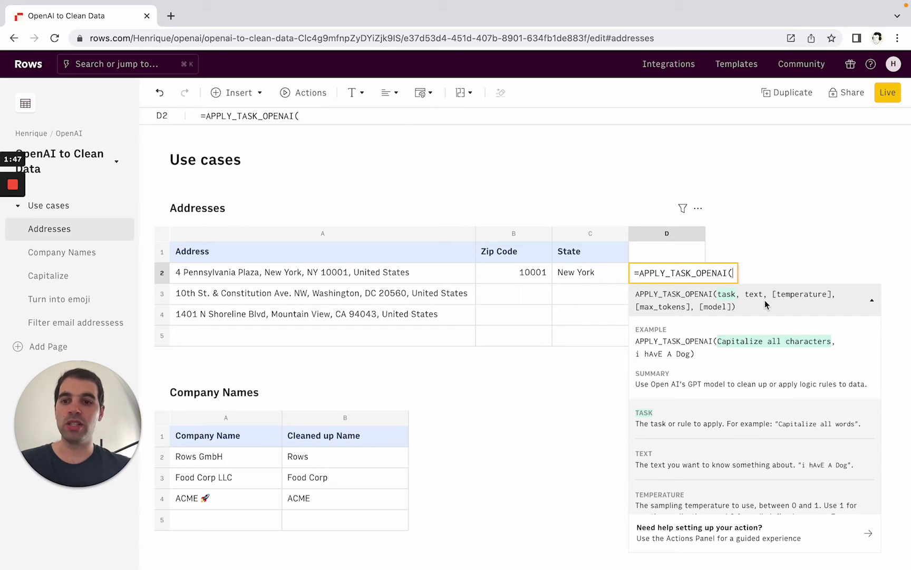
key(Escape)
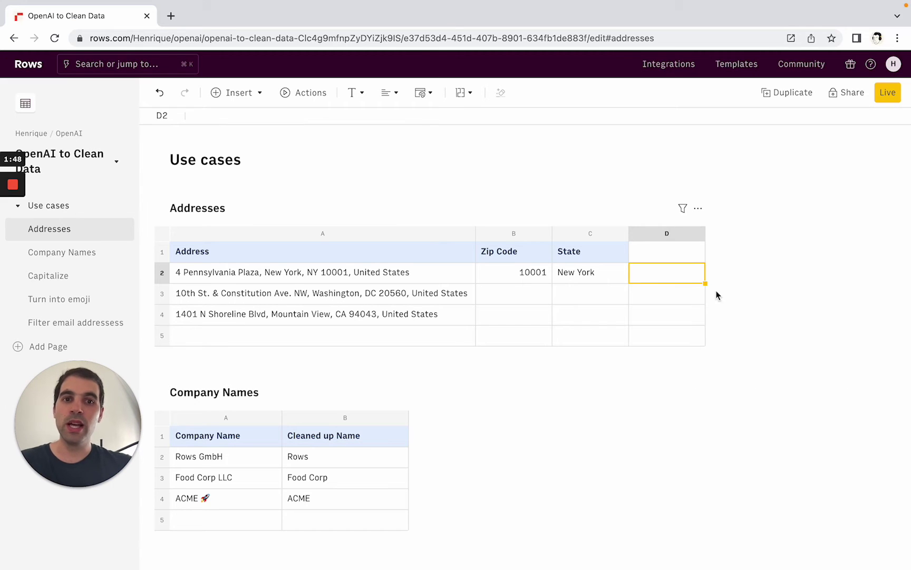
- Browse the Actions list's Google Analytics (UA) import options, then show the Solve with AI functions
click(304, 99)
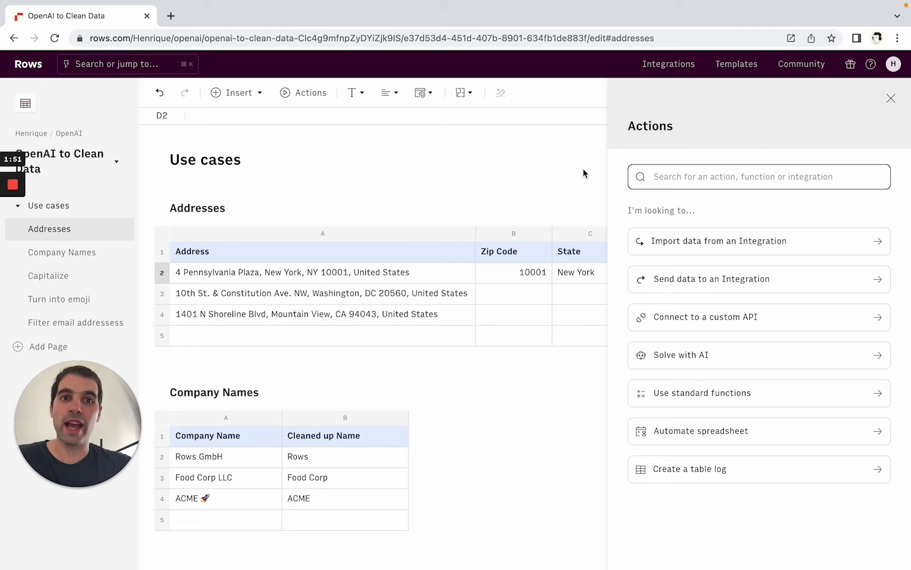
click(666, 241)
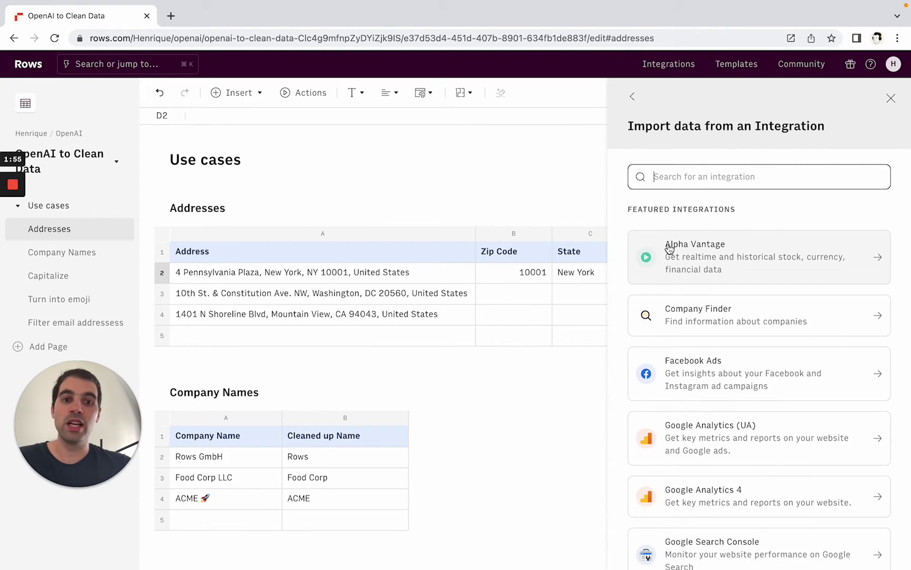
scroll(669, 246, down, 3)
scroll(670, 252, down, 1)
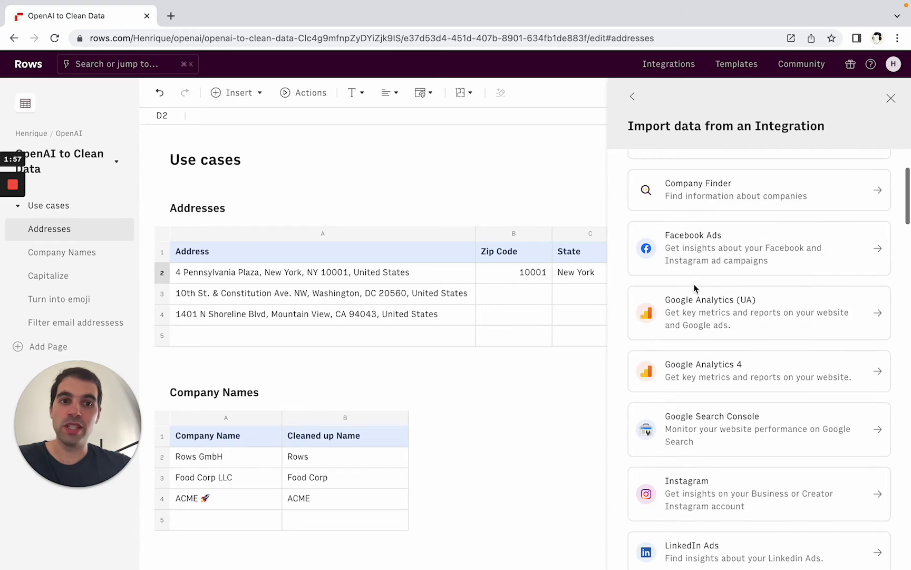
click(698, 309)
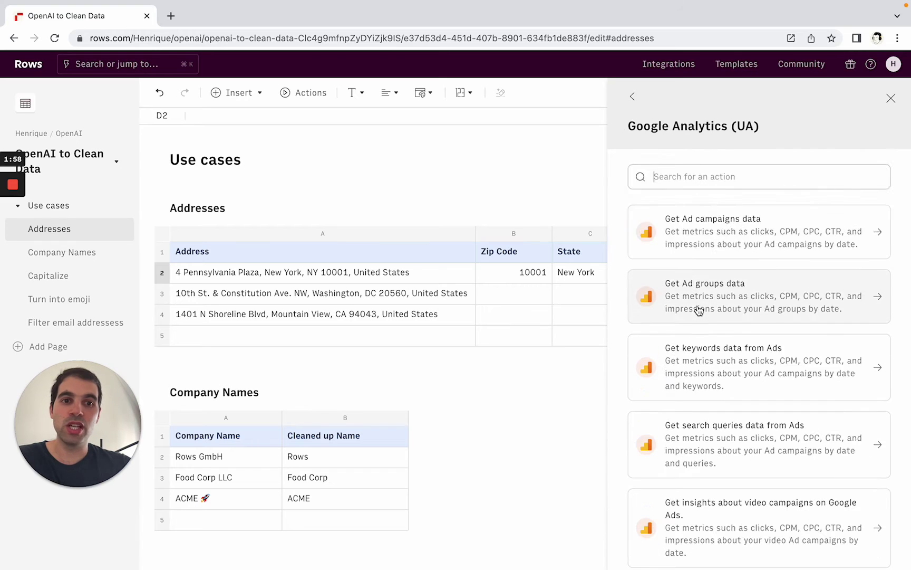
click(632, 98)
click(633, 98)
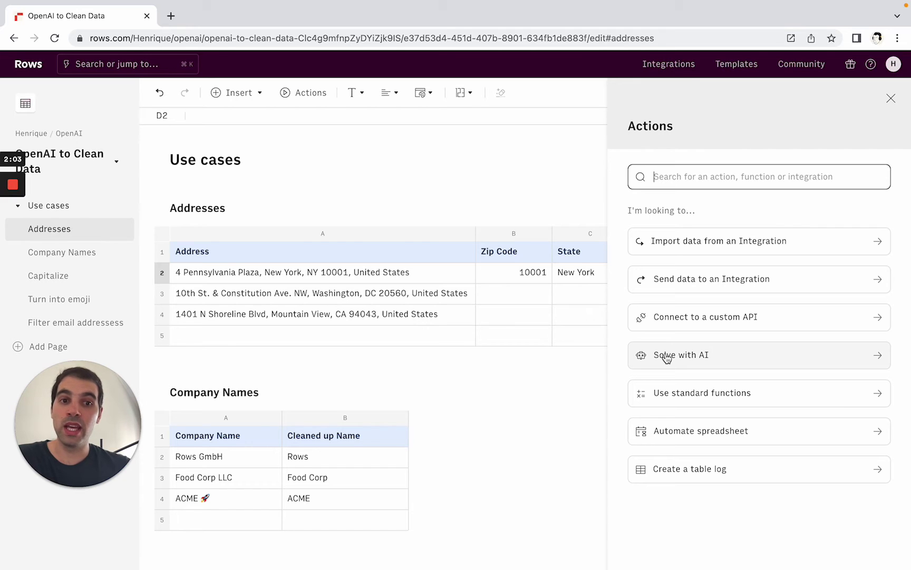
click(830, 358)
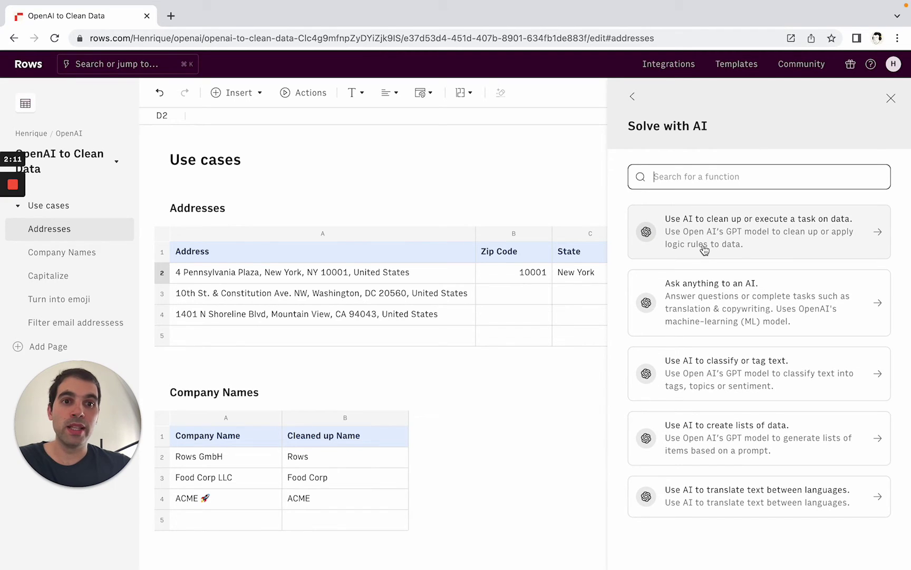
- Open the 'Use AI to clean up' setup for D2 and read its task and text help
click(752, 233)
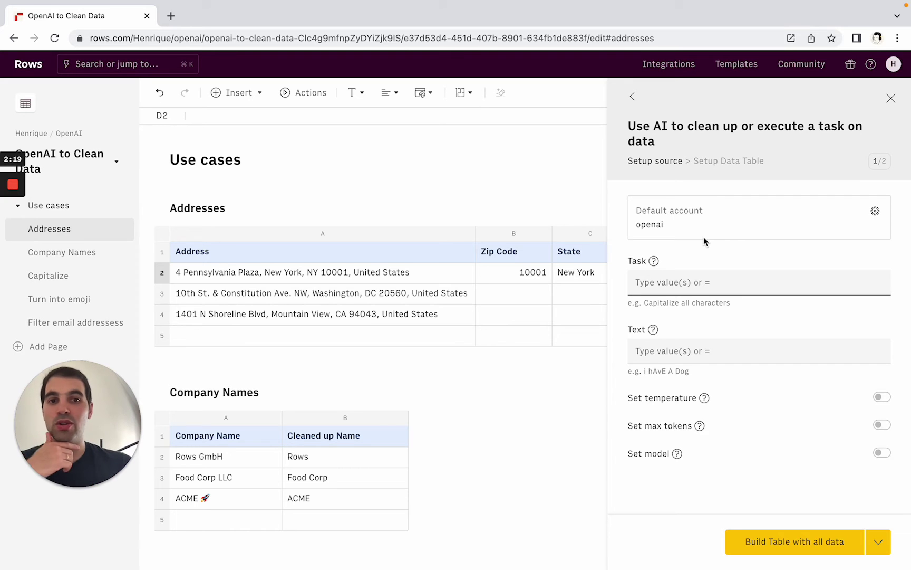
mouse_move(655, 264)
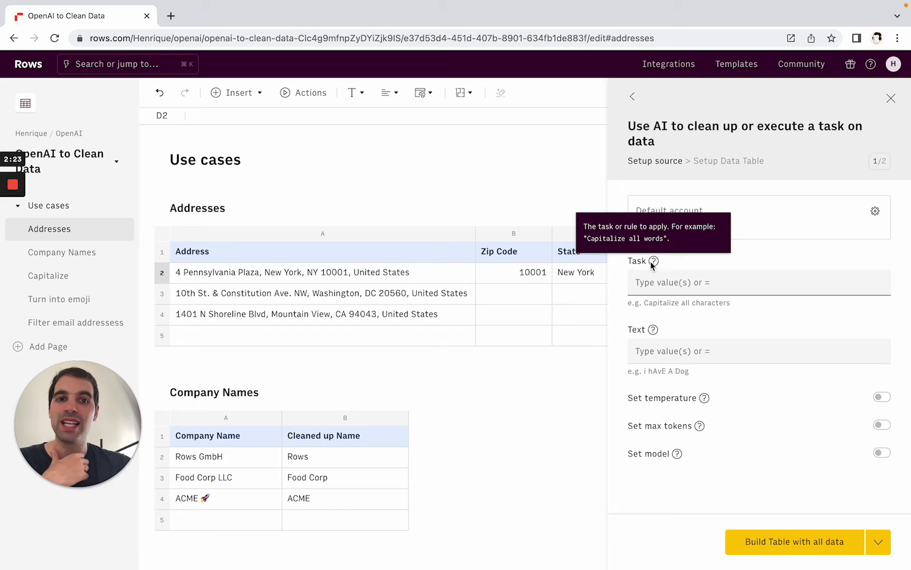
mouse_move(654, 329)
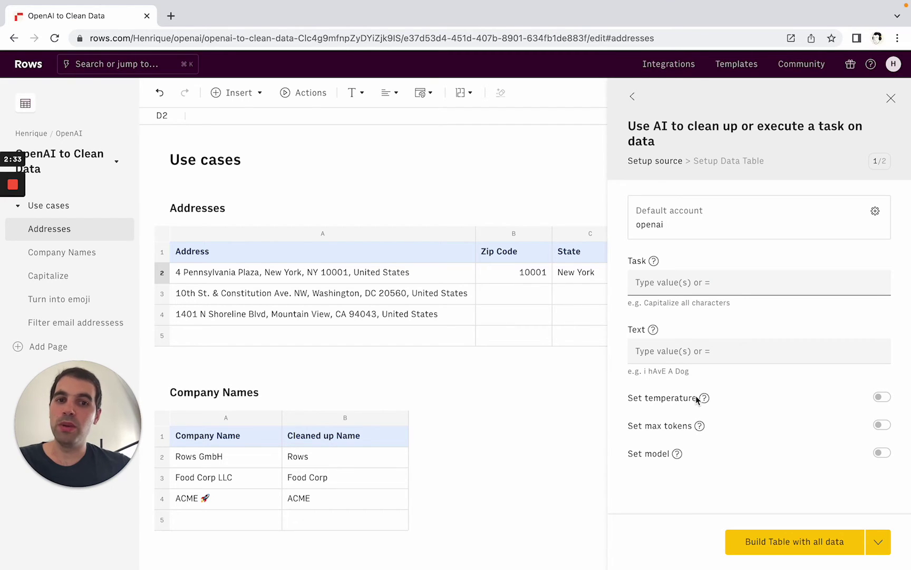
mouse_move(702, 426)
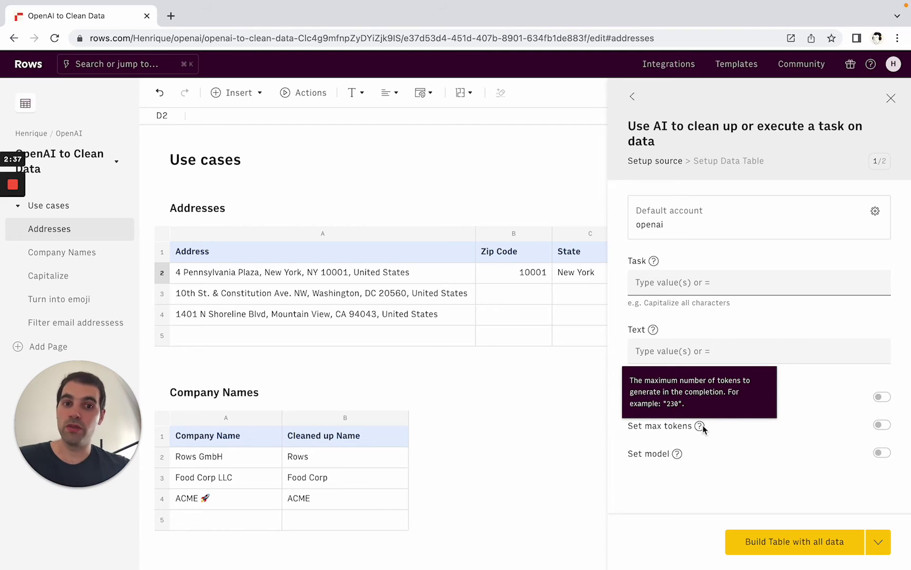
- Enable Set model, browse the OpenAI model list without choosing, and close the setup panel
click(882, 453)
mouse_move(677, 455)
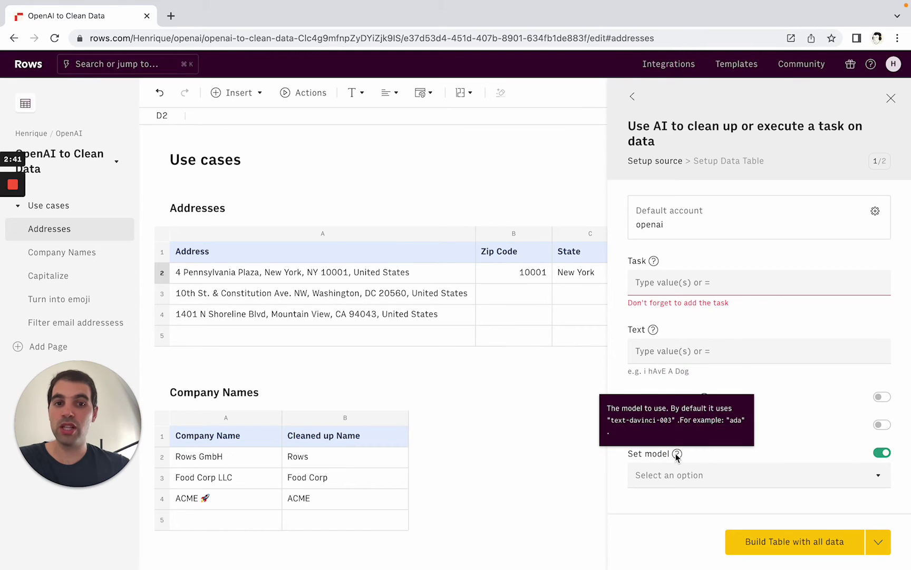
click(690, 472)
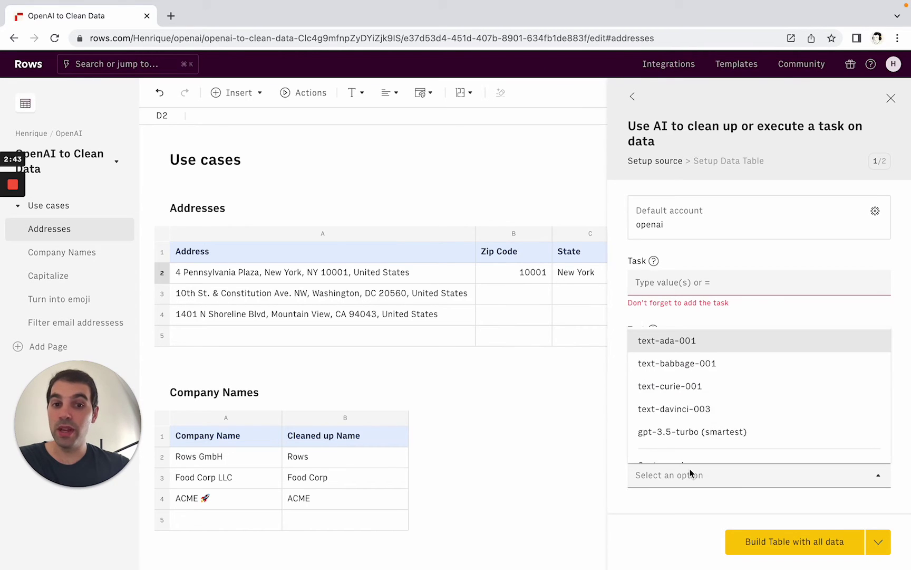
scroll(688, 390, up, 1)
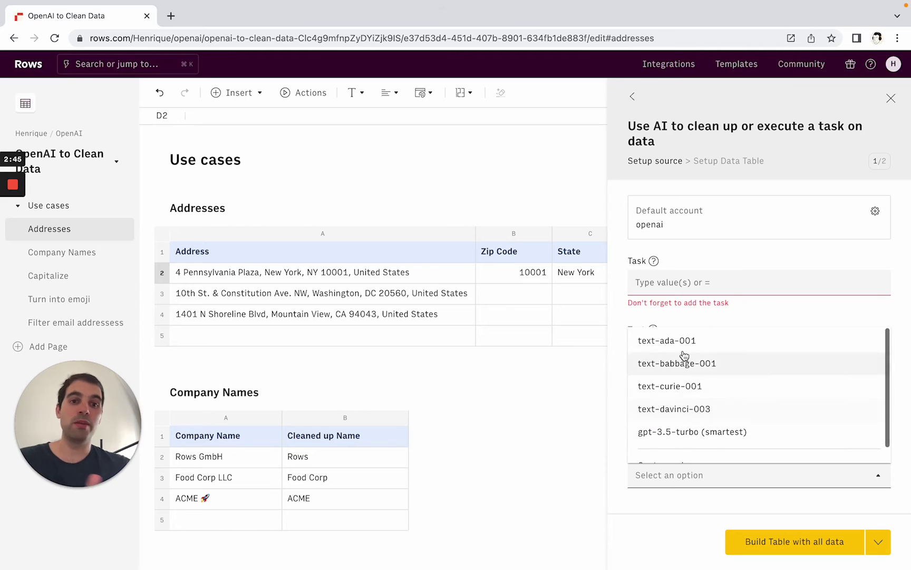
click(622, 434)
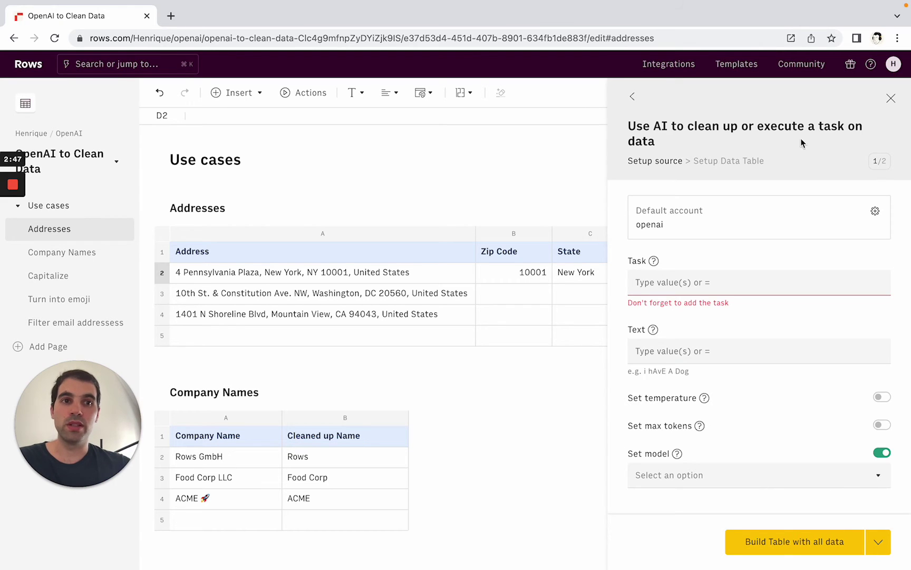
click(889, 99)
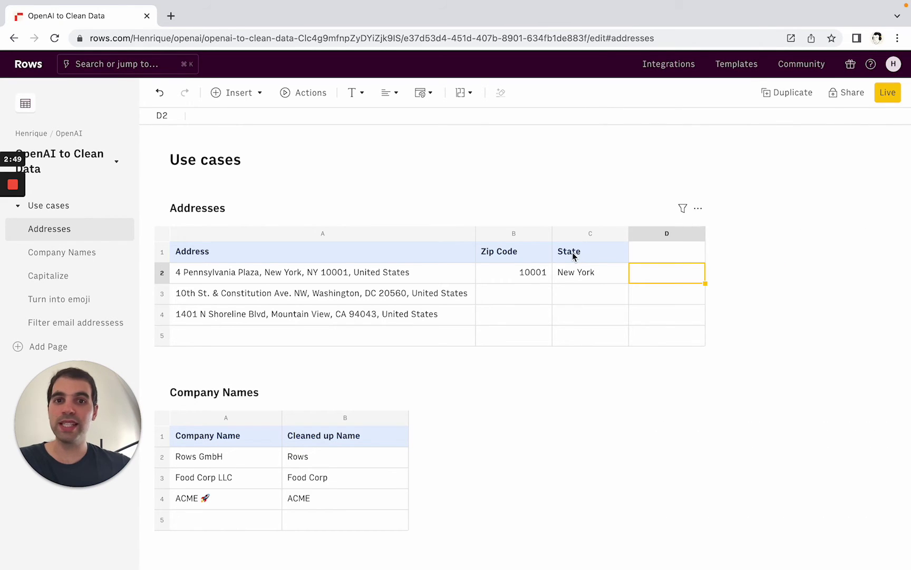
click(523, 275)
drag(362, 272, 353, 314)
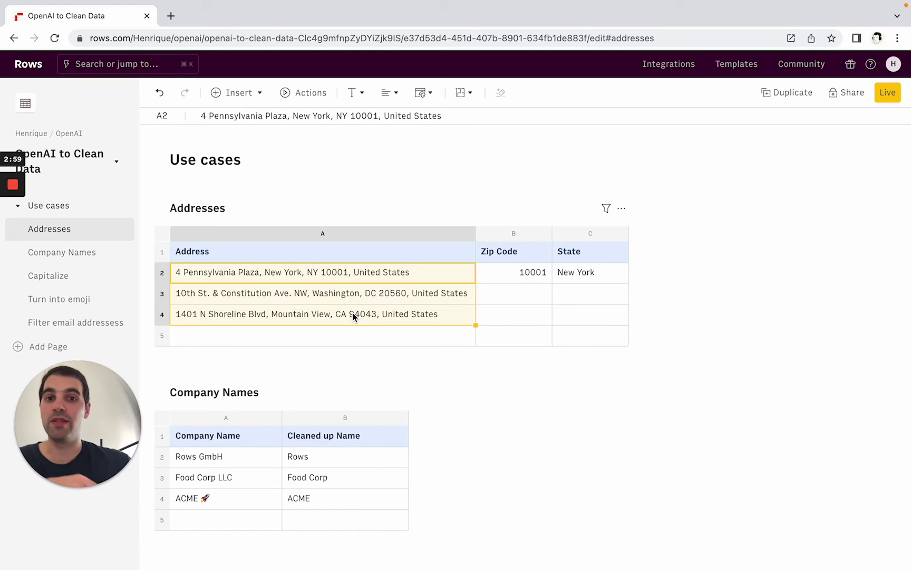
click(498, 269)
double_click(497, 266)
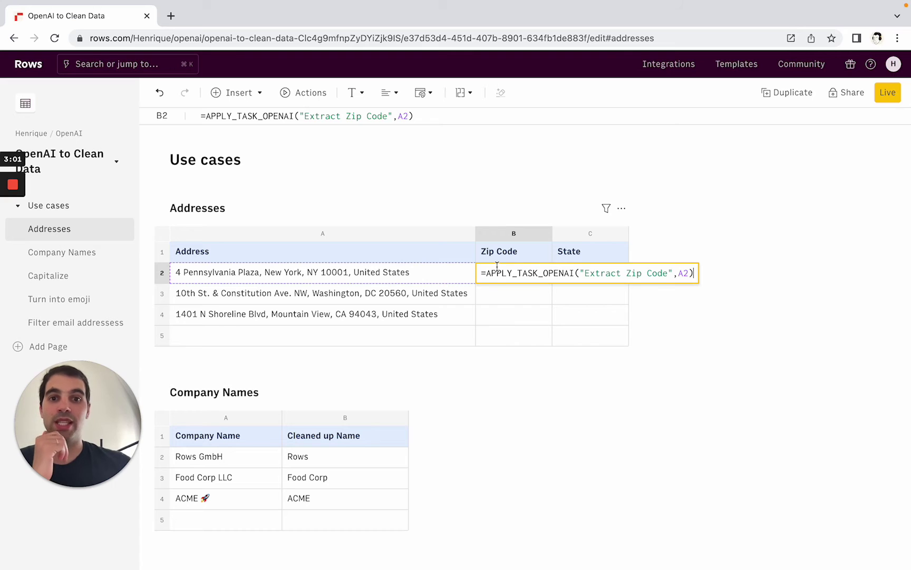
click(507, 273)
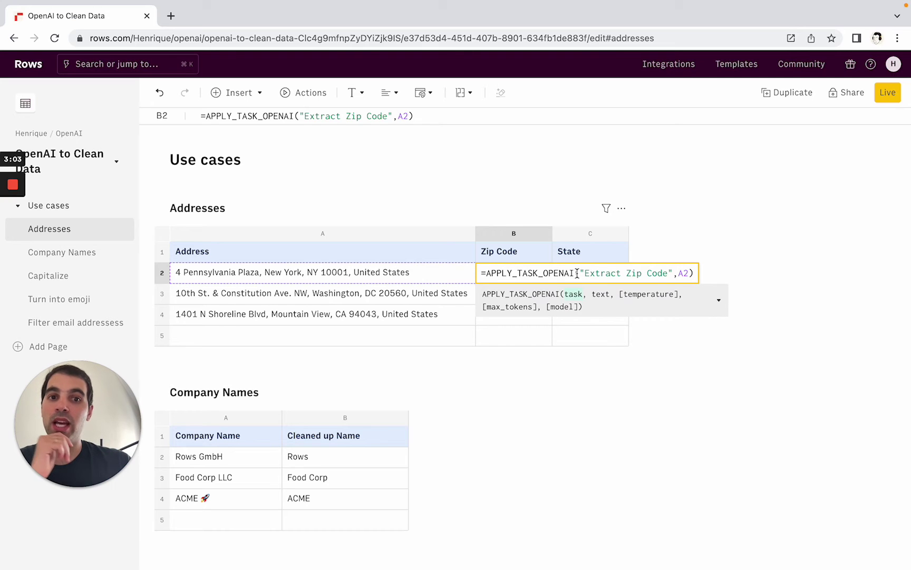
drag(583, 273, 666, 272)
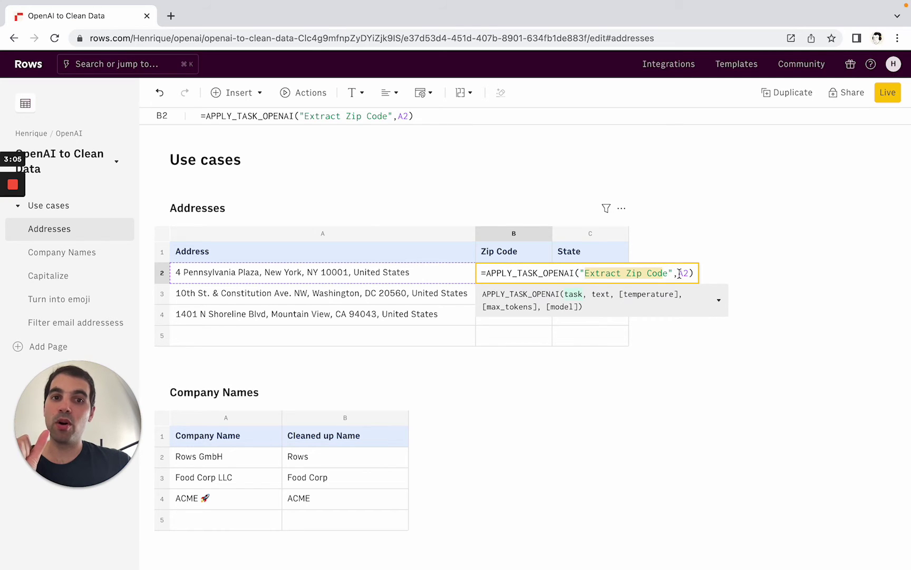
click(678, 272)
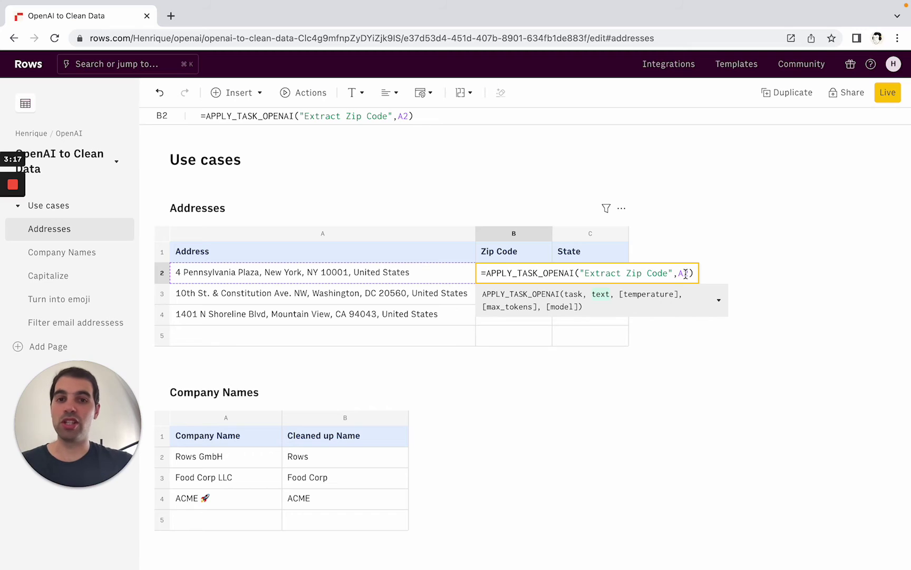
key(Return)
click(582, 273)
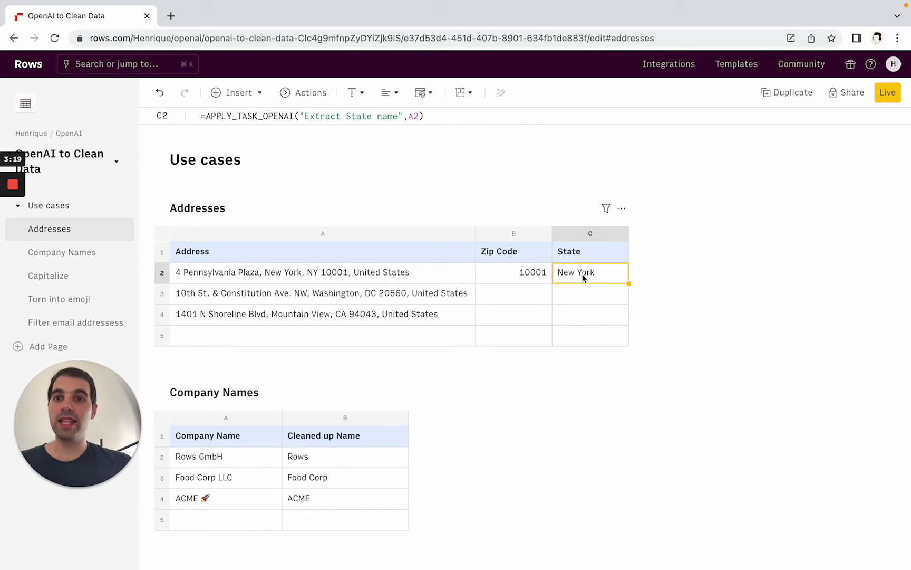
double_click(583, 274)
text(\)
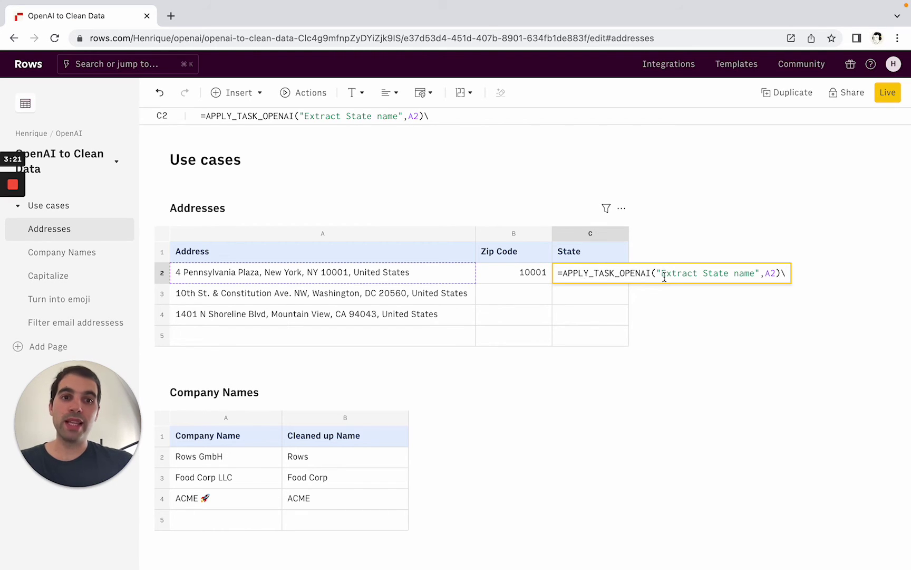
key(BackSpace)
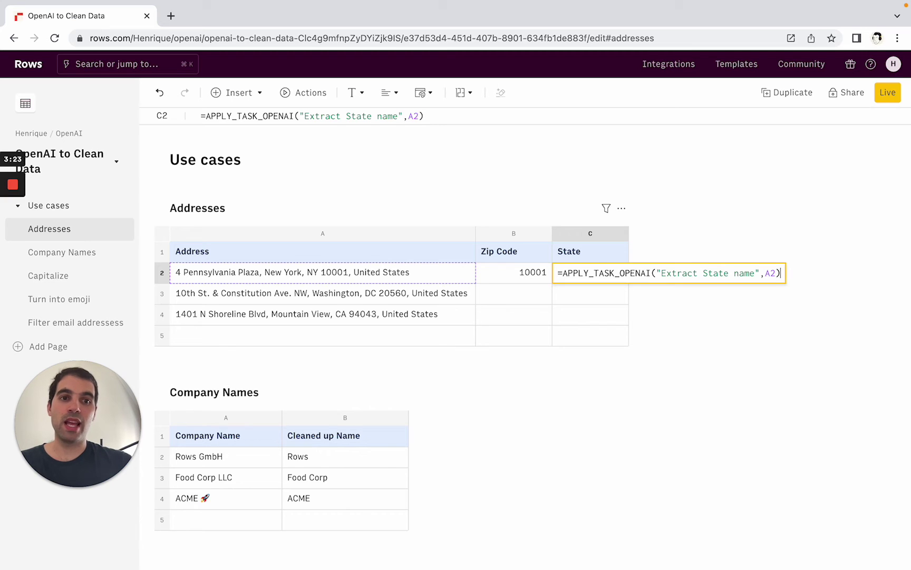
key(Return)
- Fill the B2:C2 zip code and state formulas down to row 4, yielding 20560 and Washington, DC
drag(547, 275, 624, 321)
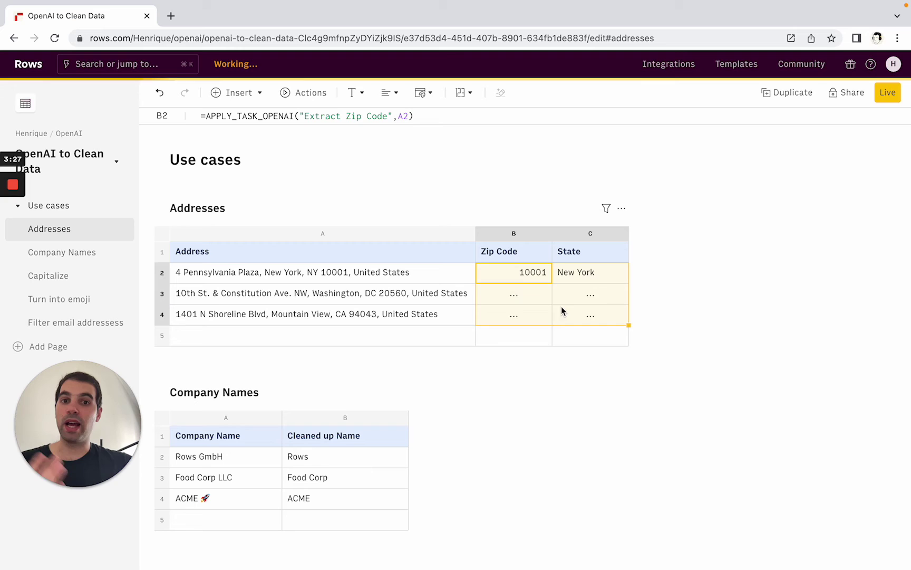
click(510, 296)
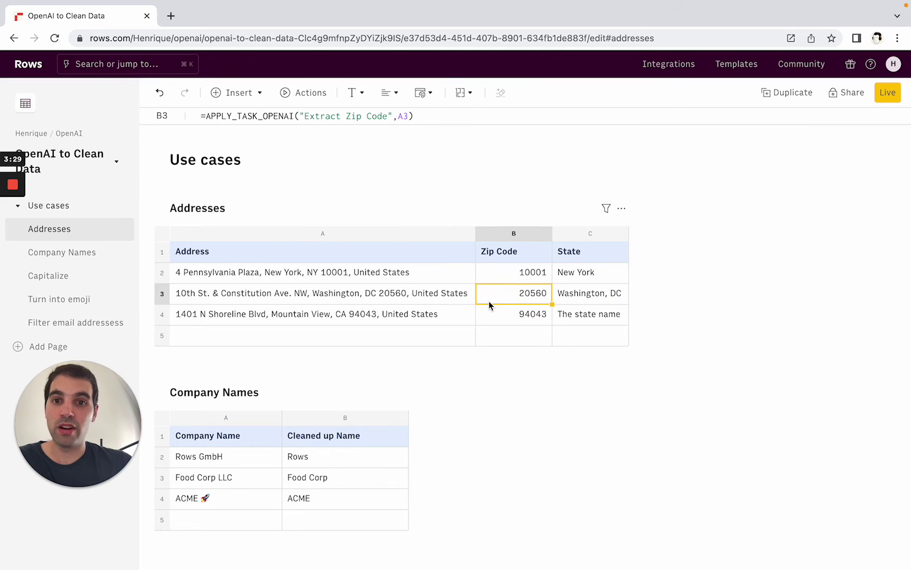
click(392, 296)
click(602, 306)
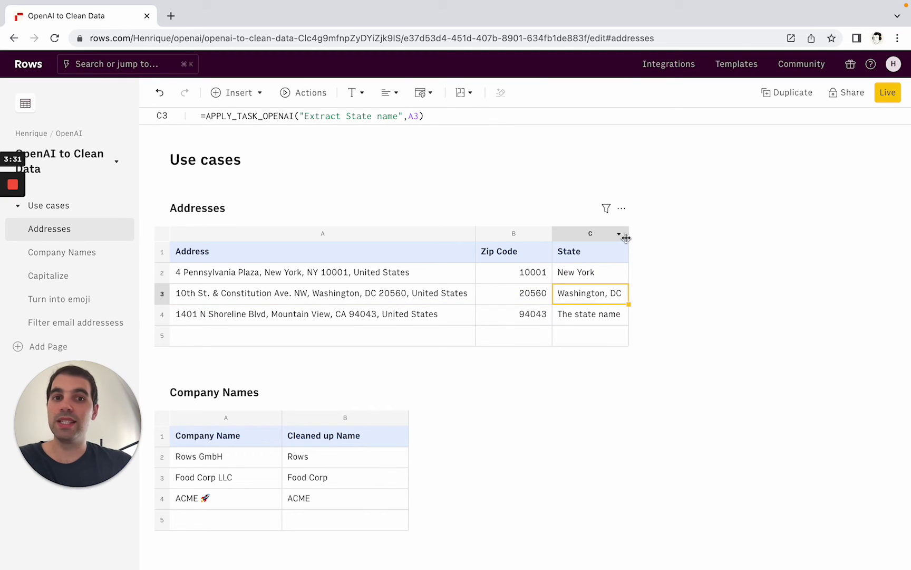
- Widen the State column and inspect the C3 state formula without changing it
drag(628, 233, 651, 232)
key(Return)
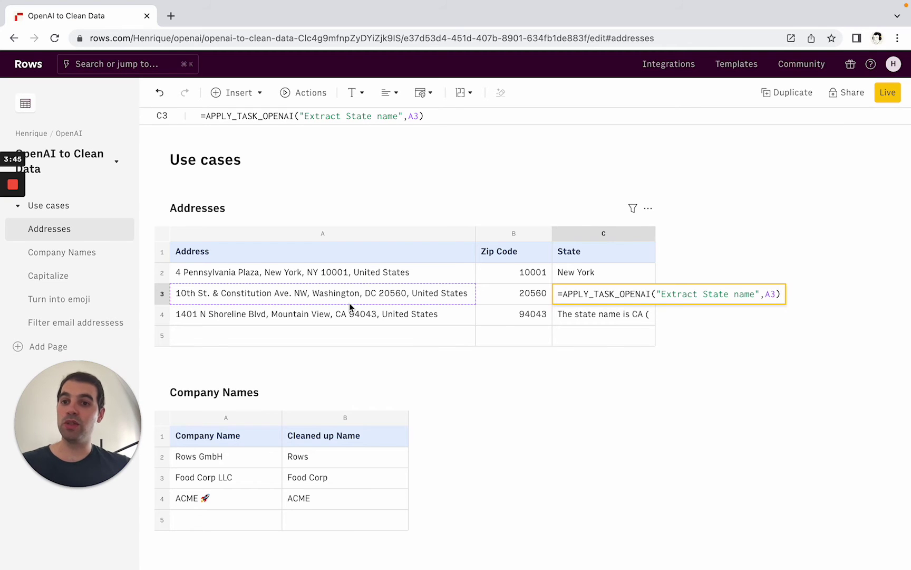
key(Escape)
scroll(269, 369, down, 2)
- Inspect the name-cleaning formula and prompt behind the Rows GmbH result
click(267, 378)
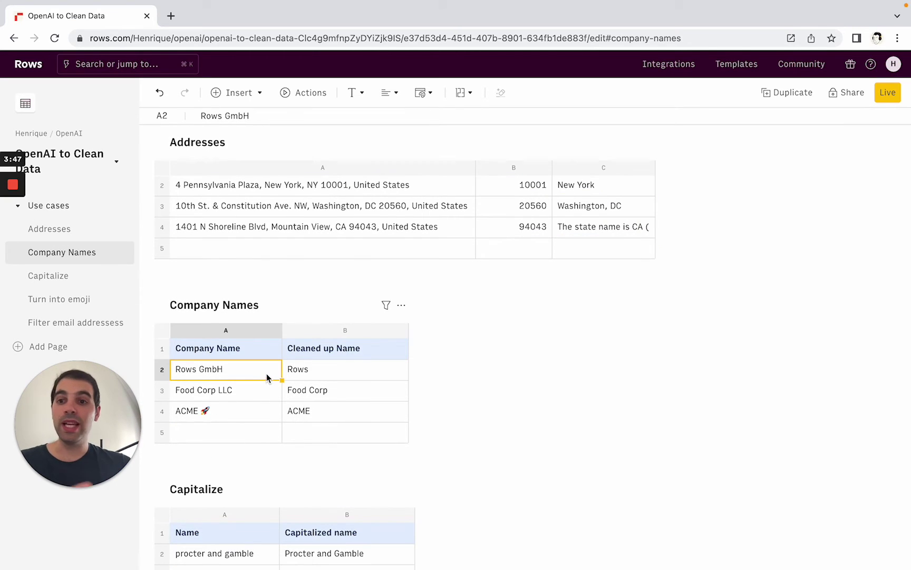
click(316, 371)
scroll(317, 372, down, 1)
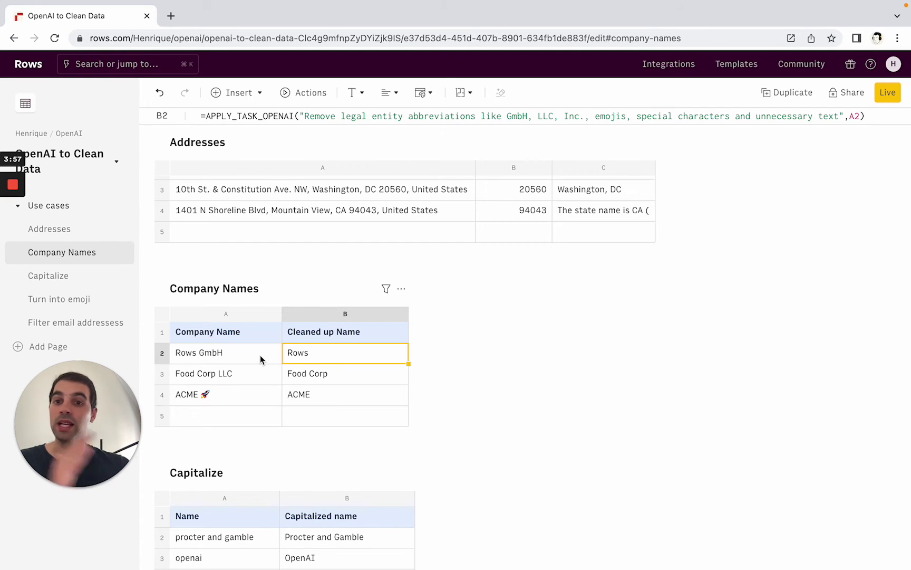
double_click(334, 350)
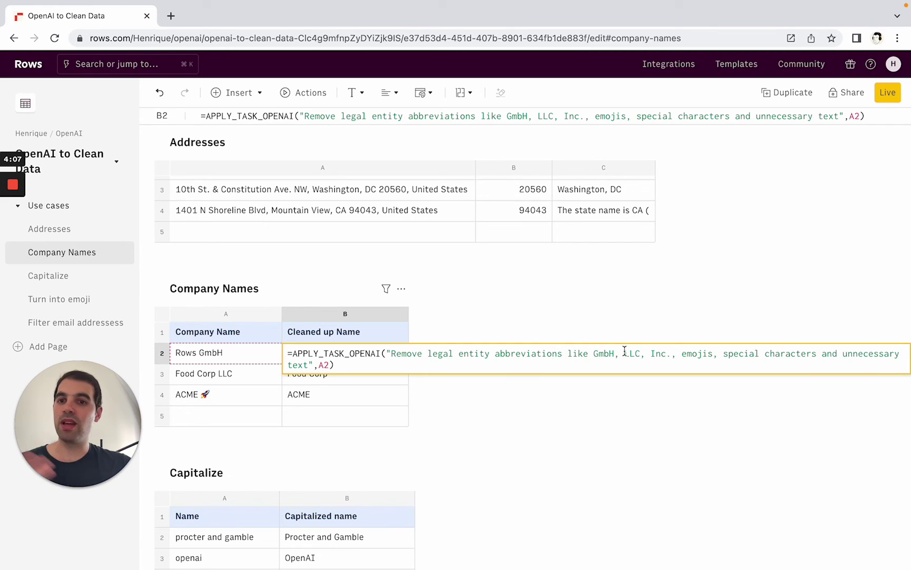
- Clear the Food Corp and ACME results and fill the B2 cleaning formula down to B4
click(361, 375)
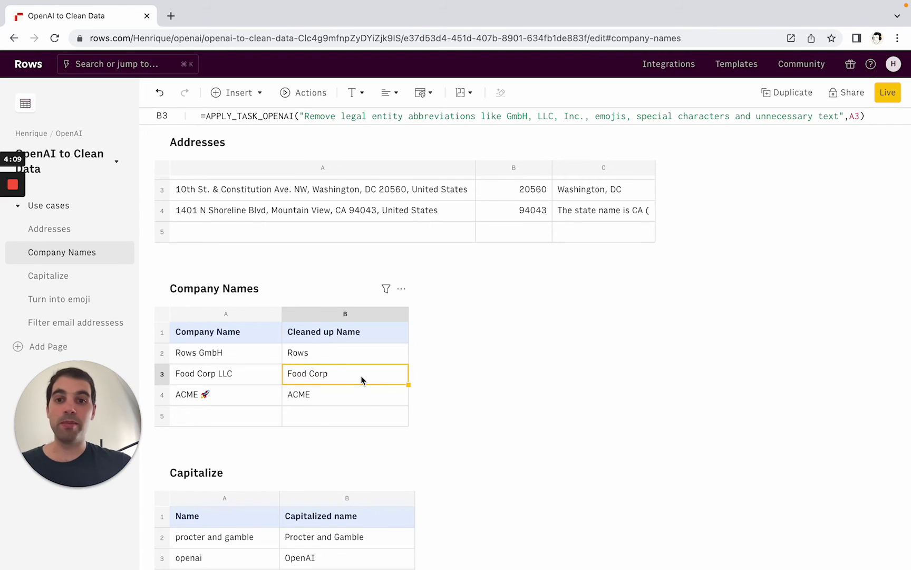
key(Delete)
key(Down)
key(Delete)
key(Up)
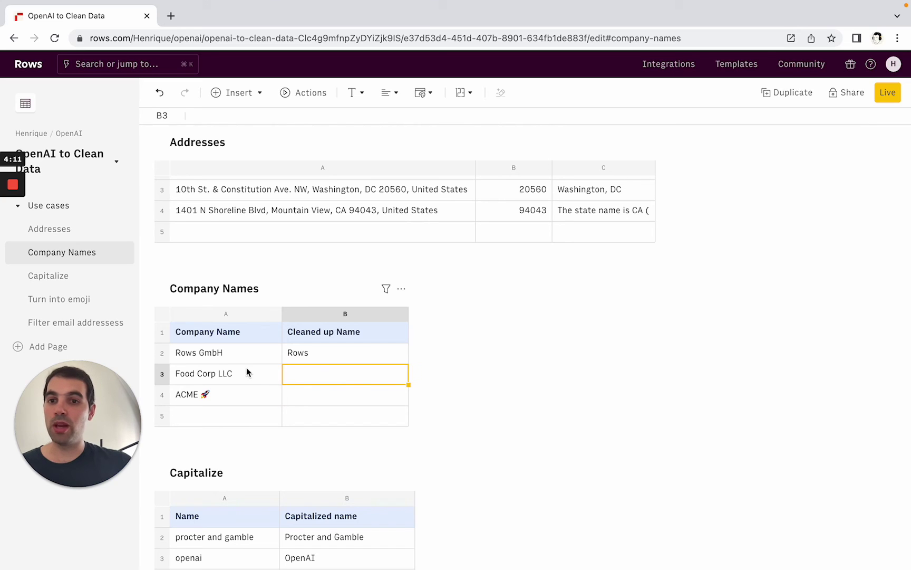
click(325, 359)
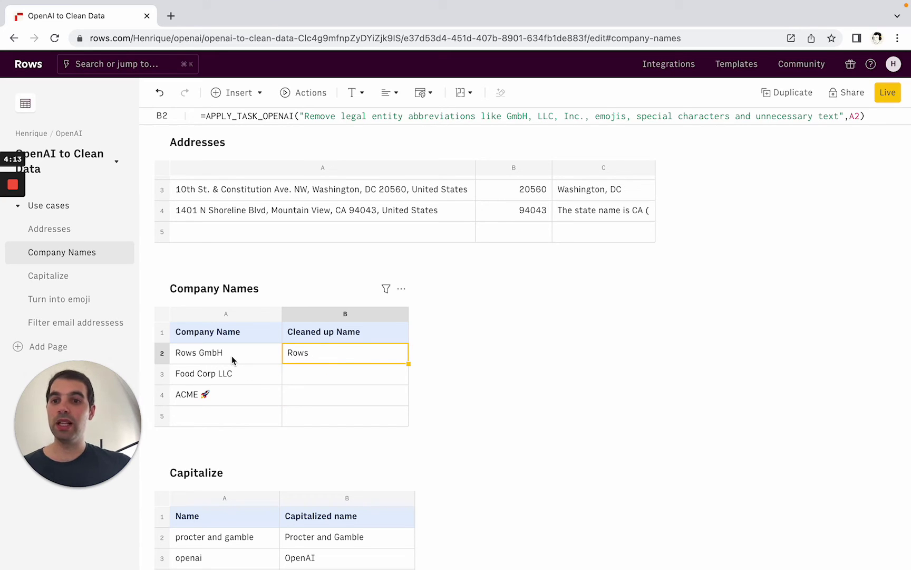
drag(408, 362, 406, 402)
click(303, 381)
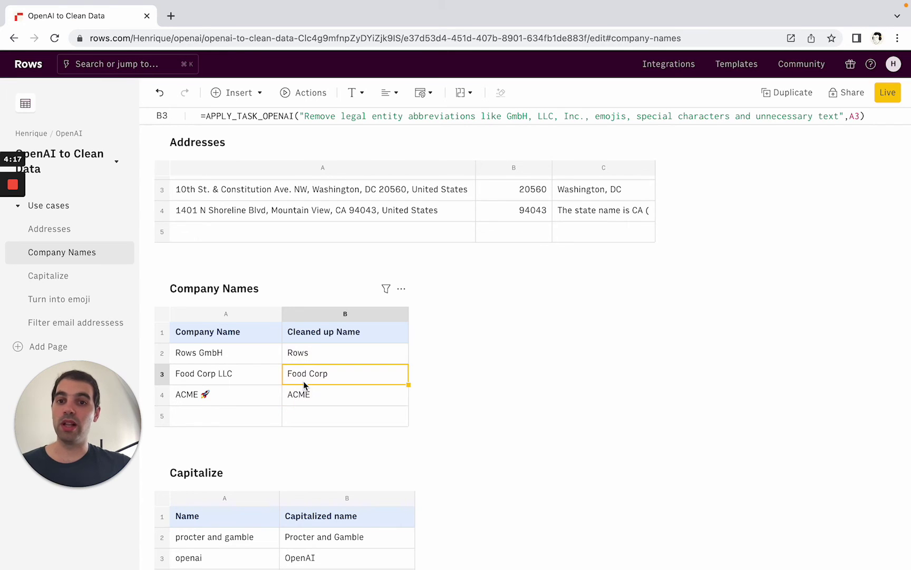
- Try =FIND_DOMAIN( and =sales in C2, discarding both, then select the company names and cleaned names
click(334, 356)
key(Tab)
text(=find_)
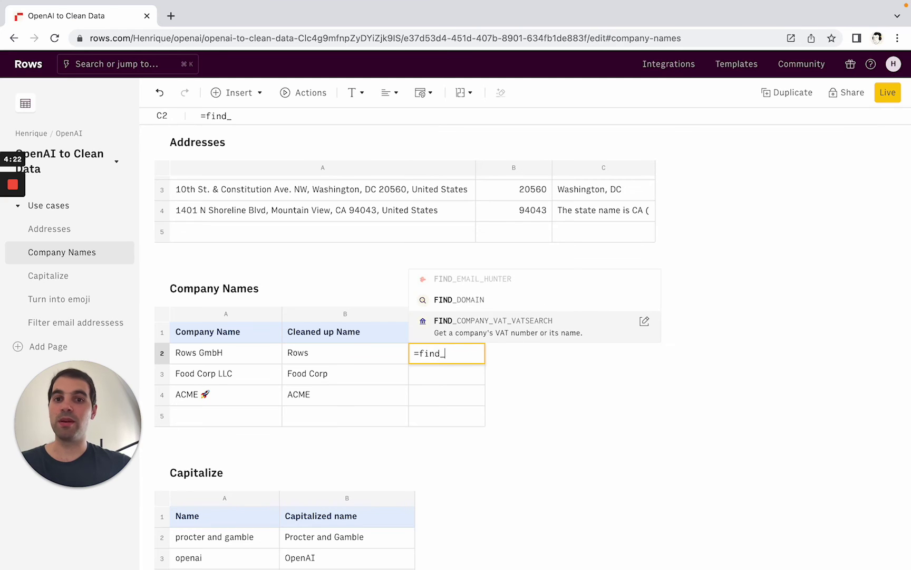
key(Up)
key(Tab)
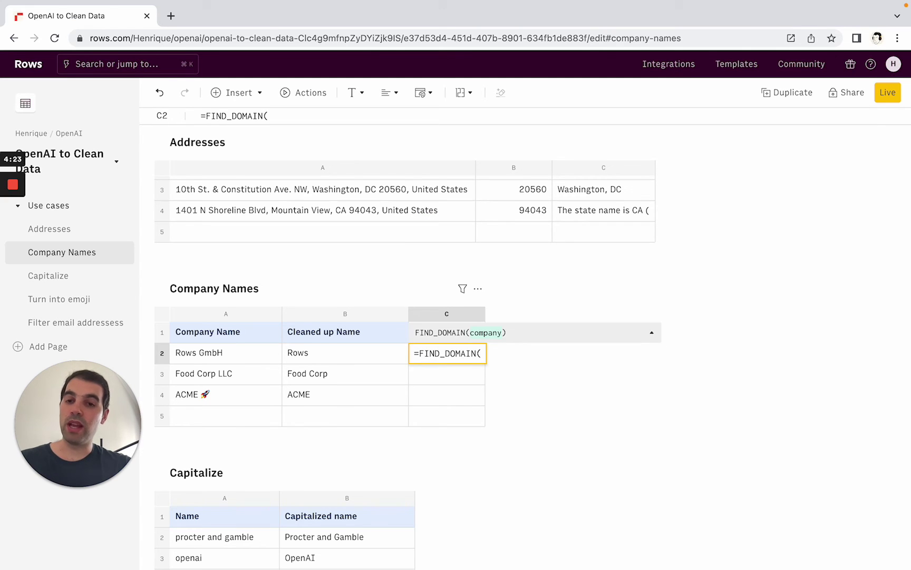
key(Escape)
text(=sales)
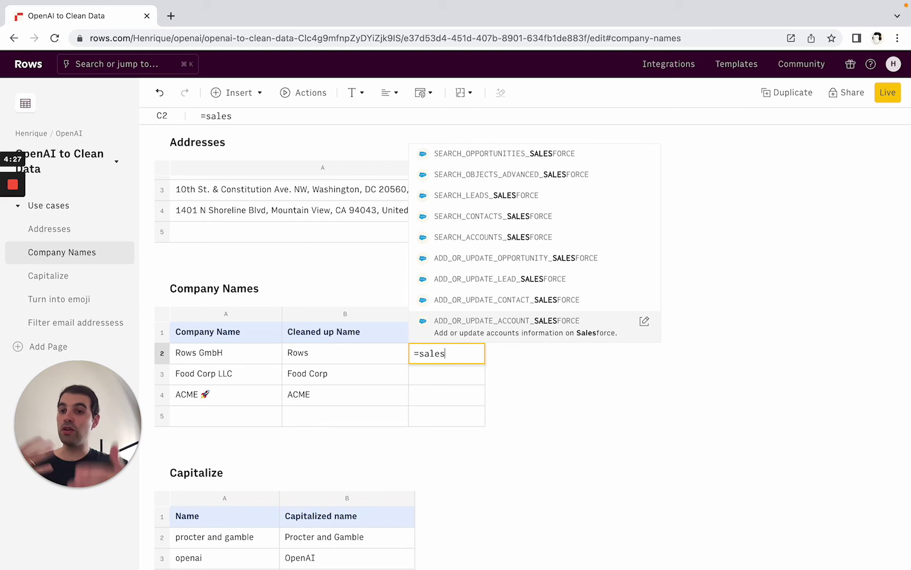
key(Escape)
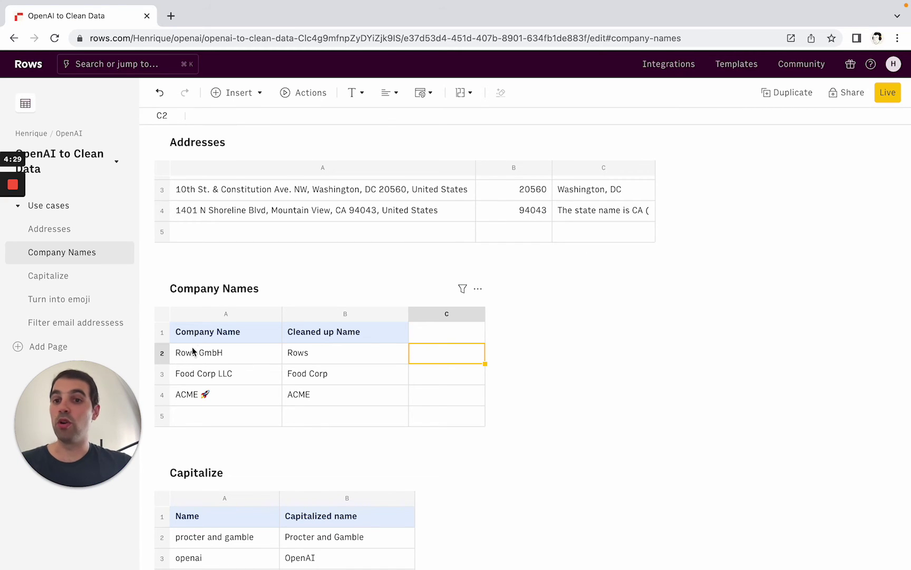
drag(192, 352, 317, 394)
- Clear the OpenAI, Tesla Motors and McKinsey & Company capitalized results in B3:B5
click(320, 378)
scroll(321, 378, down, 3)
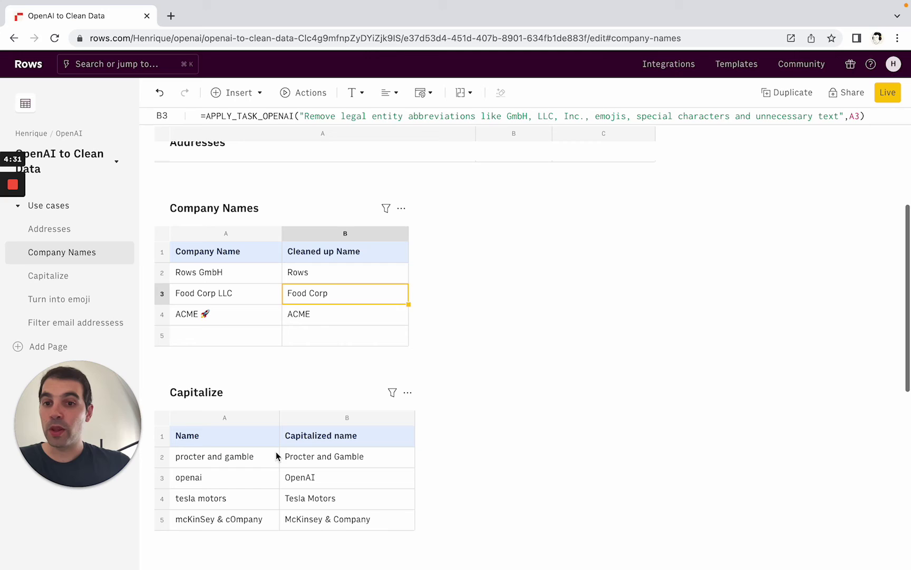
click(276, 457)
scroll(276, 457, down, 1)
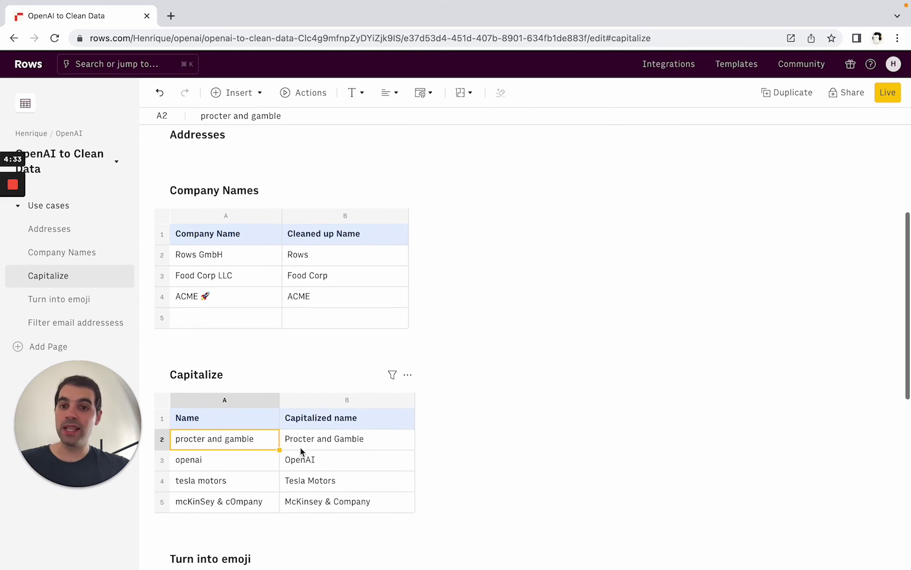
click(316, 463)
key(Delete)
key(shift+Down)
key(shift+Down)
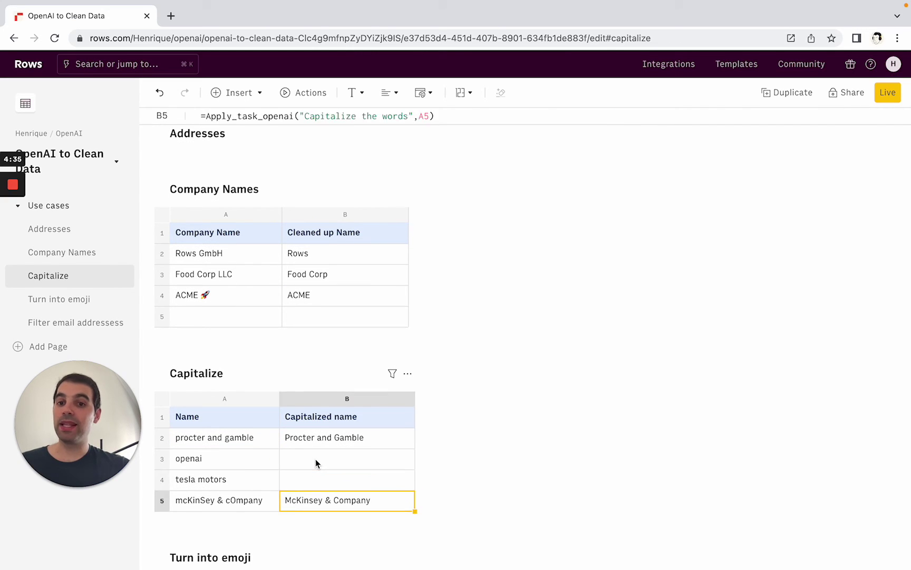
key(Delete)
- Inspect the B2 capitalizing formula unchanged, then select Happy in the Turn into emoji table
click(324, 440)
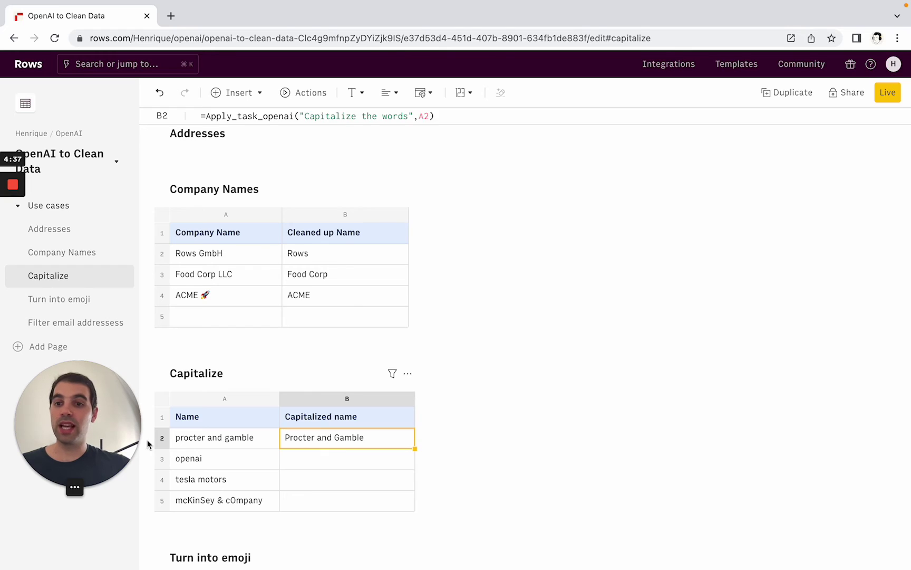
drag(202, 446, 201, 503)
click(300, 446)
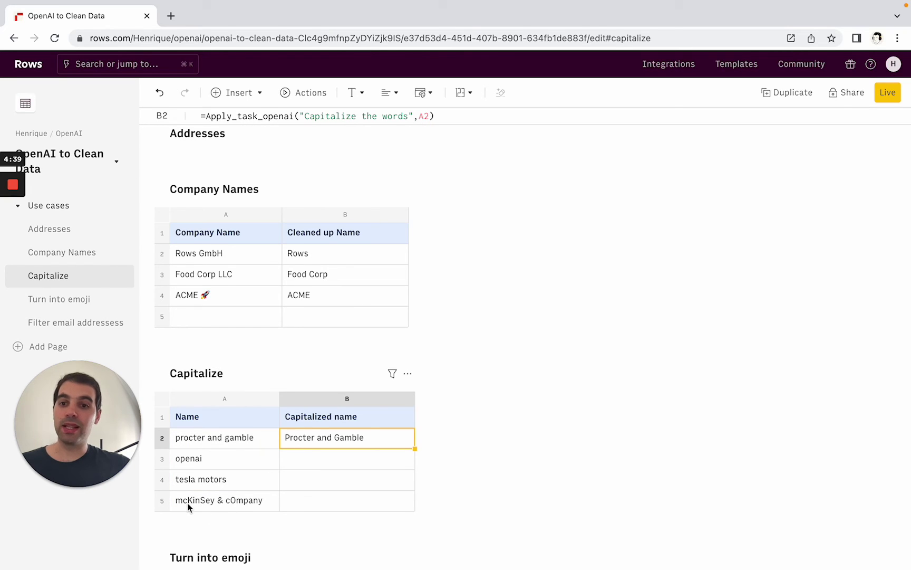
key(Return)
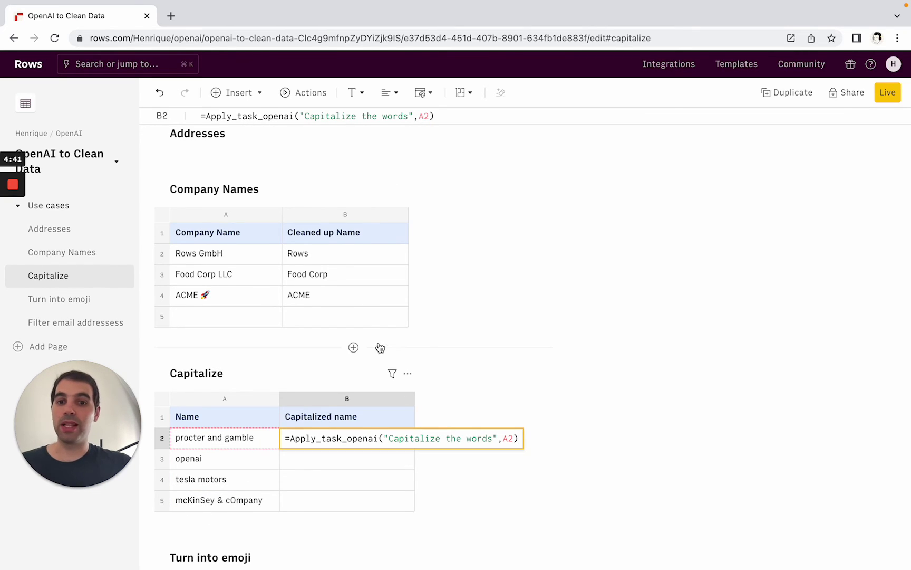
key(Escape)
scroll(400, 387, down, 3)
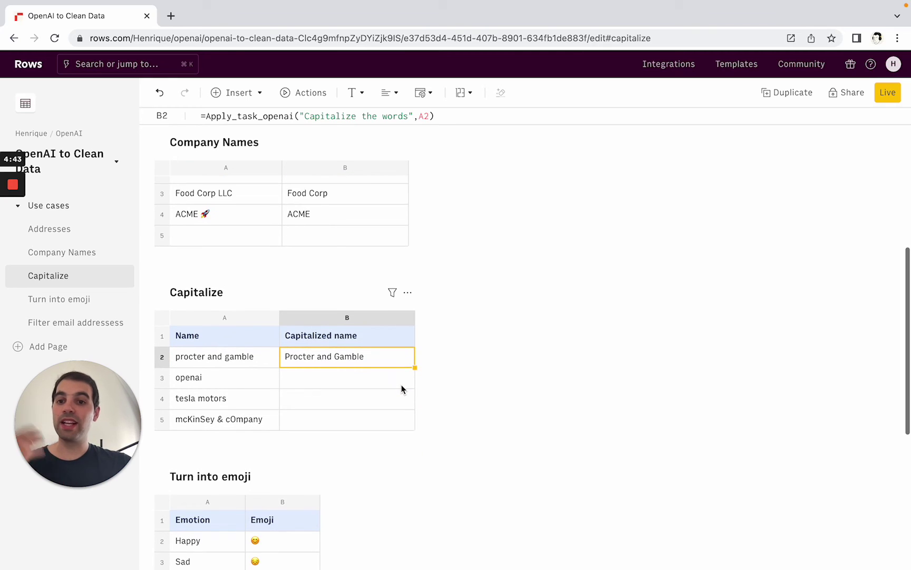
scroll(401, 389, down, 4)
click(212, 423)
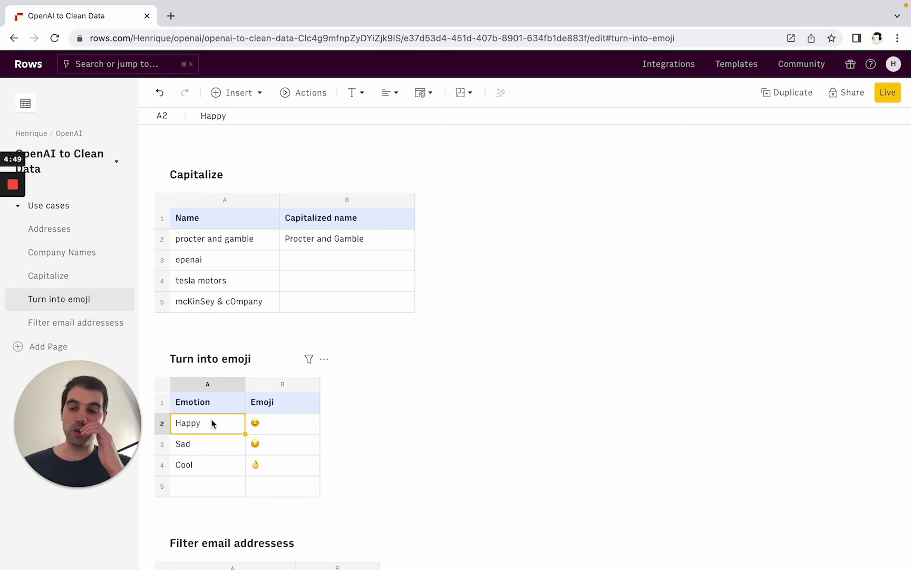
- Clear the Sad and Cool emojis in B3:B4, keeping the Happy formula intact
key(Down)
key(Right)
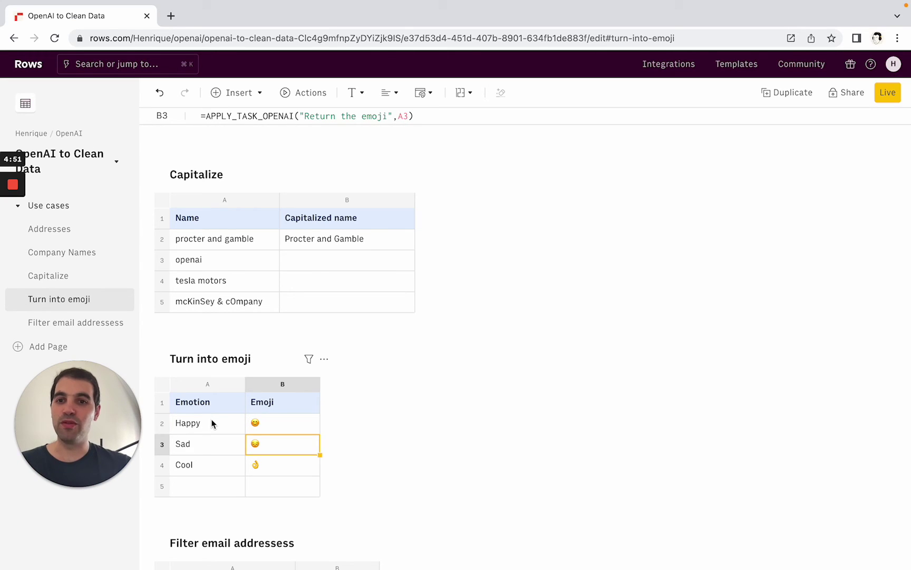
key(shift+Down)
key(Delete)
key(Up)
text(\)
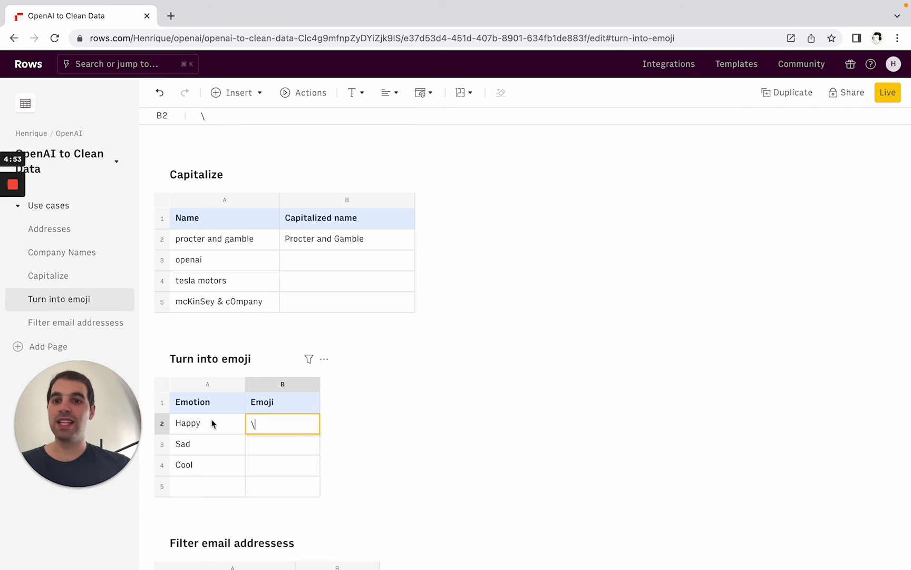
key(Escape)
- Review the B2 APPLY_TASK_OPENAI emoji formula and fill it down to B4
key(Return)
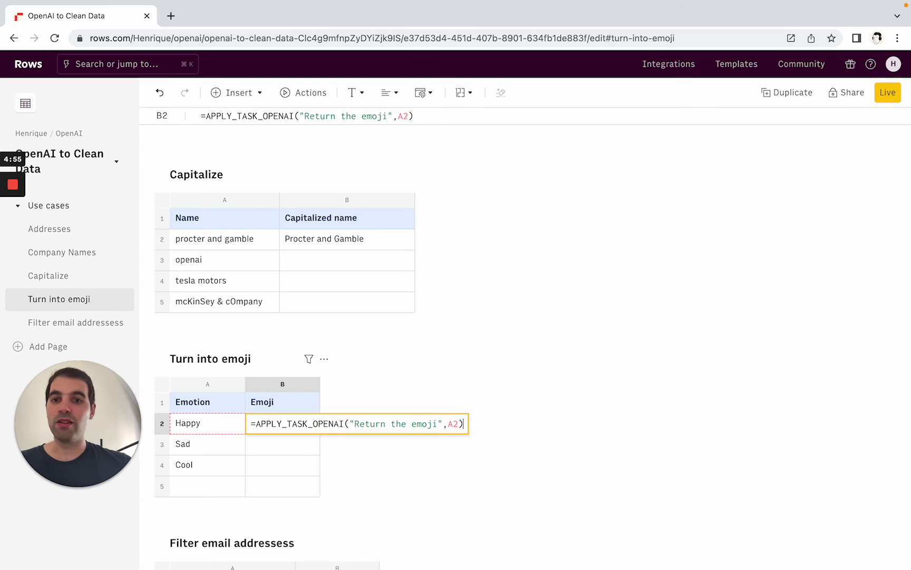
click(362, 423)
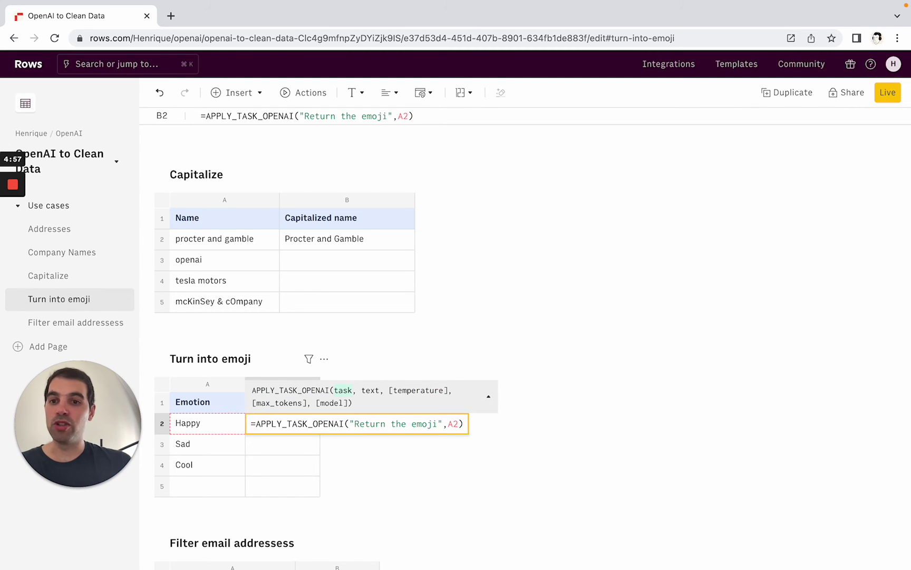
key(Escape)
drag(319, 433, 317, 462)
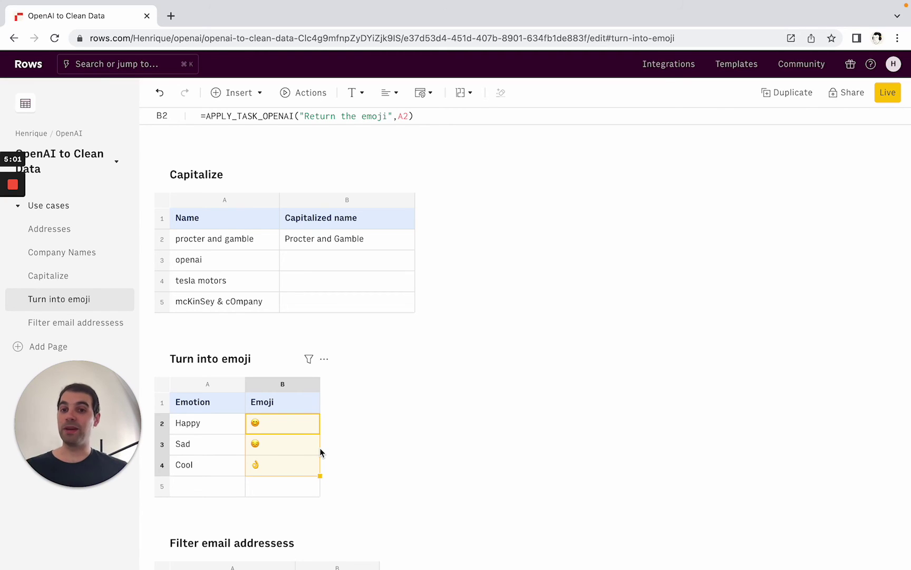
click(264, 430)
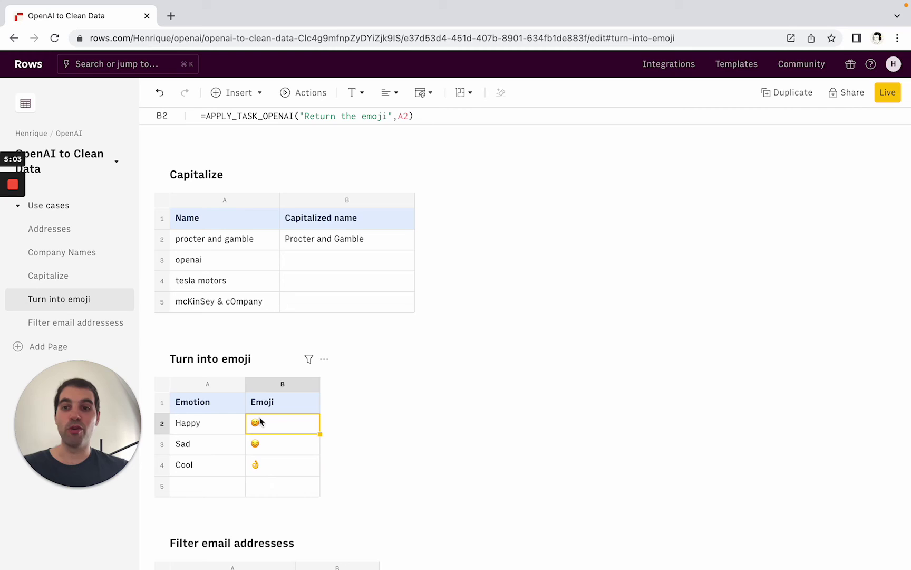
scroll(259, 421, down, 5)
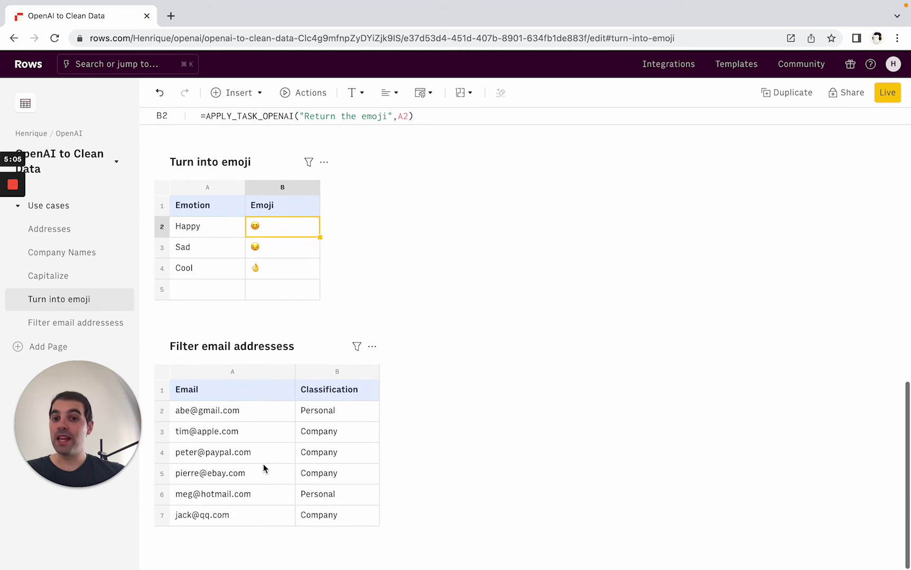
click(268, 466)
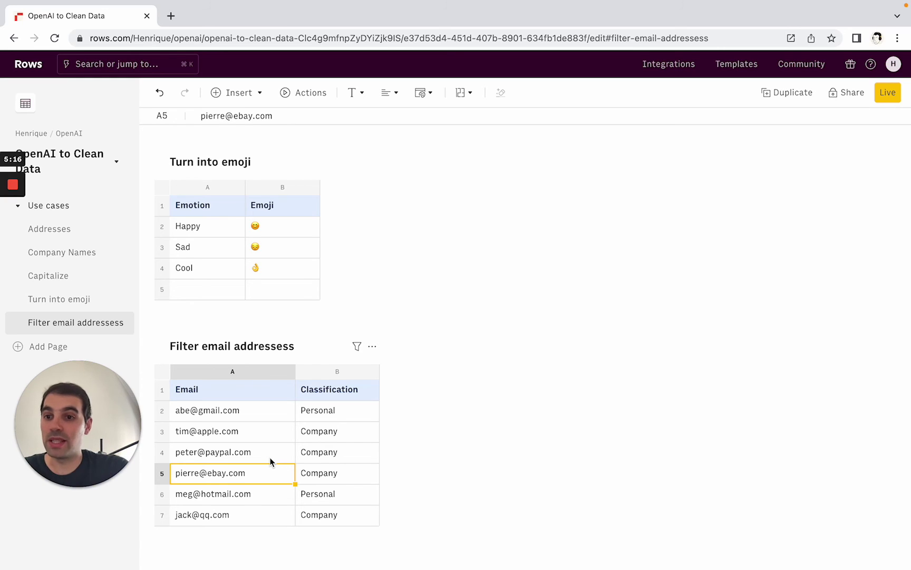
click(359, 417)
double_click(358, 415)
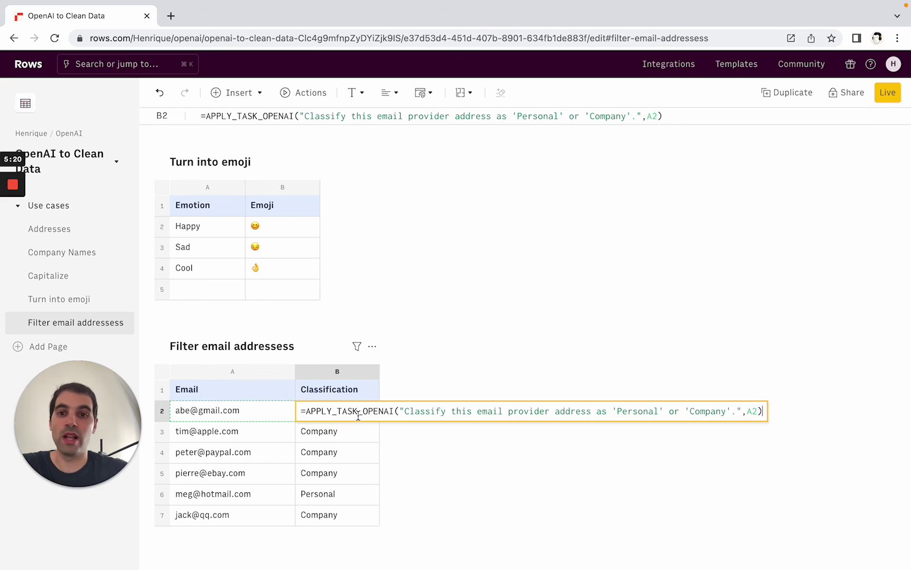
click(336, 411)
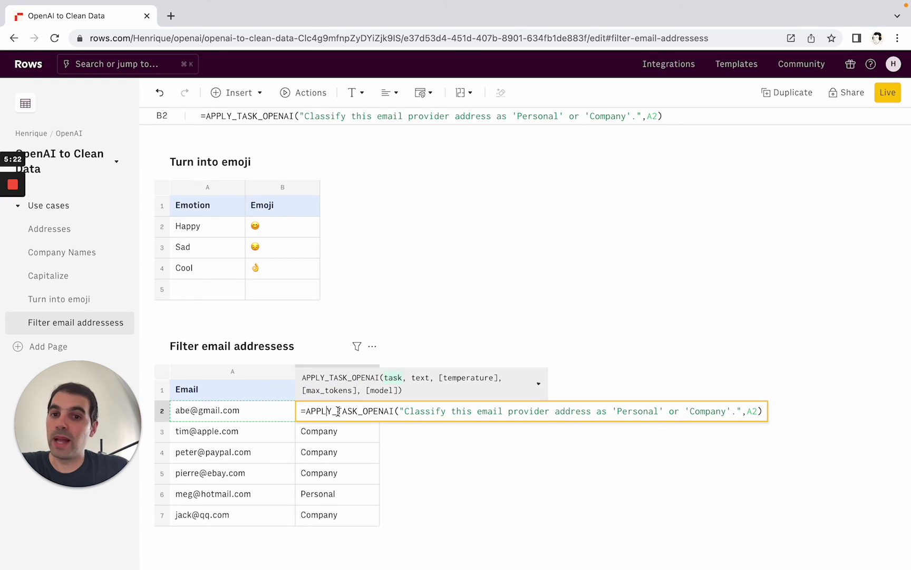
drag(406, 411, 725, 408)
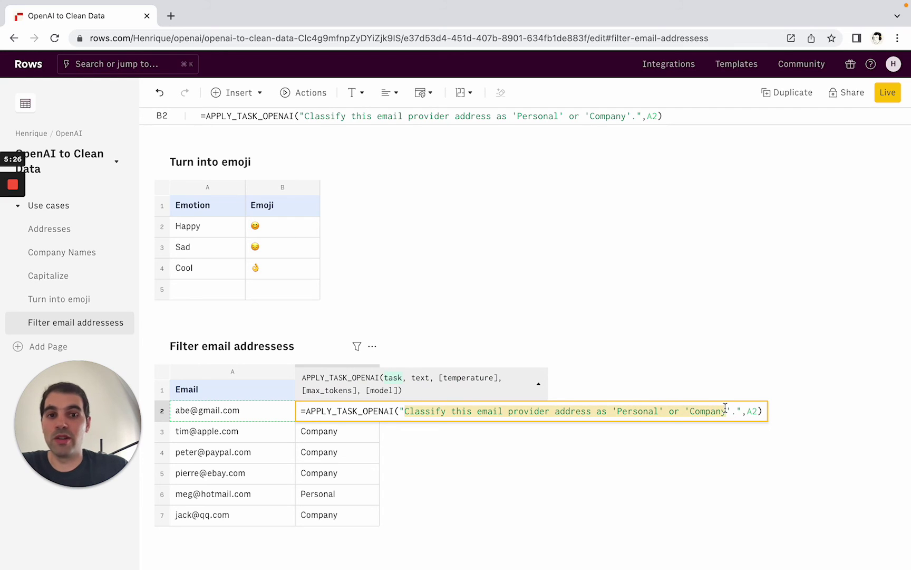
key(Escape)
- Clear B3:B7 and fill the classification formula down to row 7, checking the tim, peter and pierre results
key(ctrl+z)
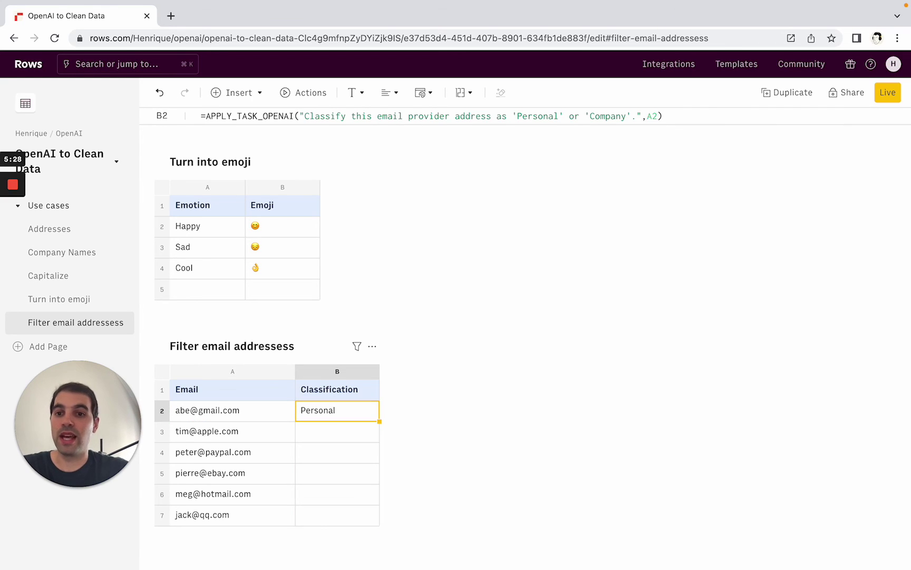
drag(379, 420, 352, 508)
click(249, 437)
click(254, 452)
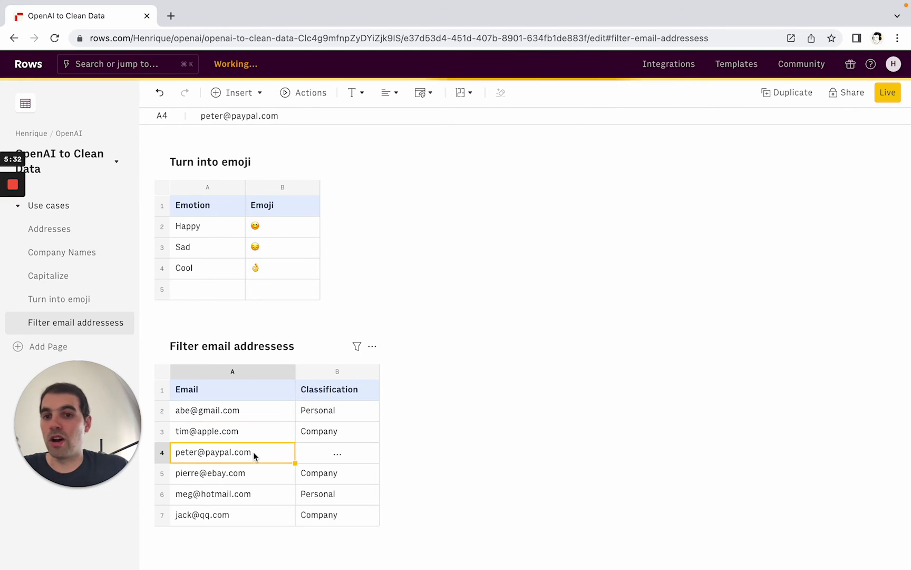
click(257, 469)
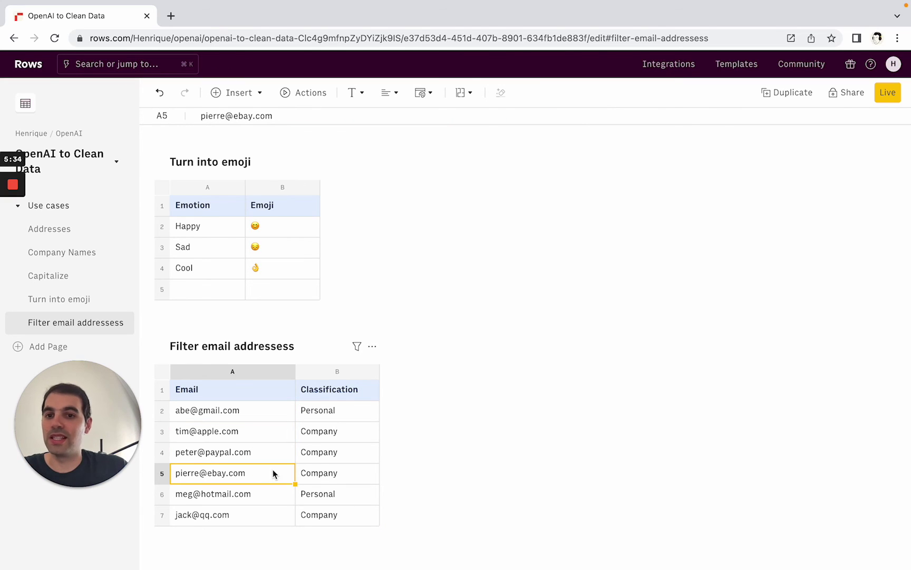
click(314, 476)
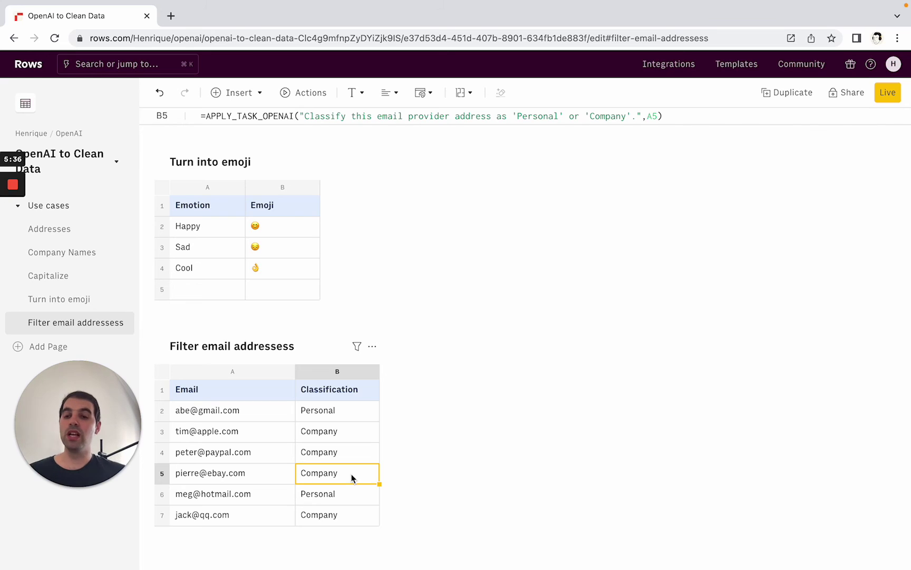
scroll(351, 473, up, 10)
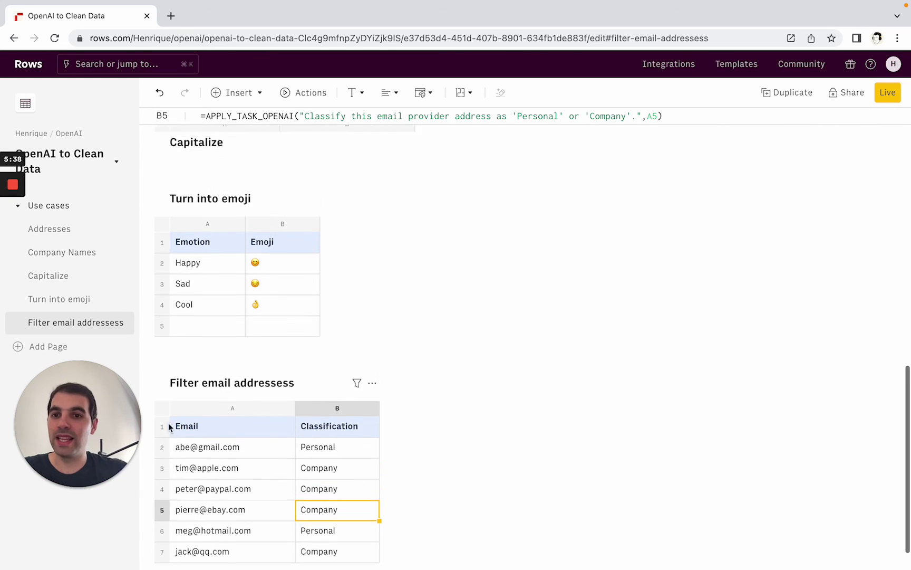
scroll(220, 409, up, 4)
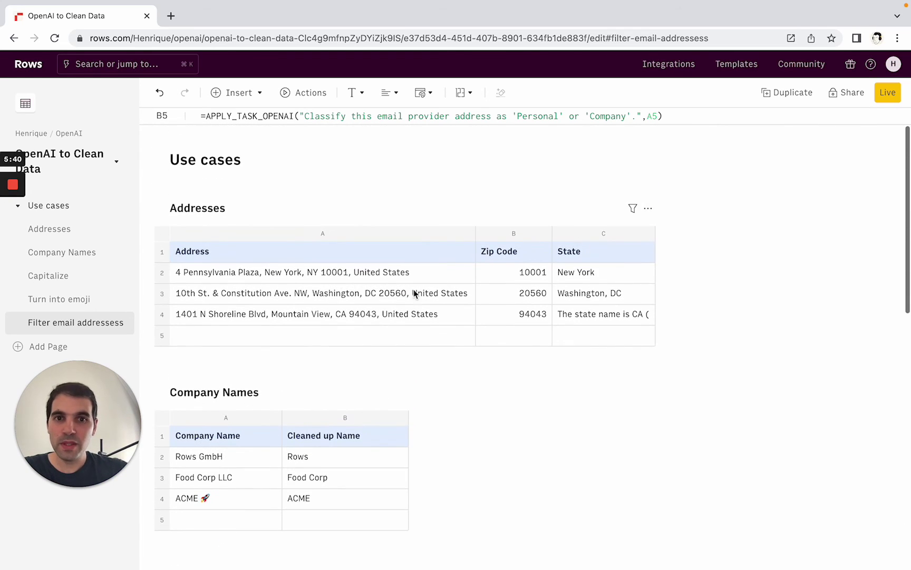
- Insert an empty table, Table1, above the Addresses table
click(595, 257)
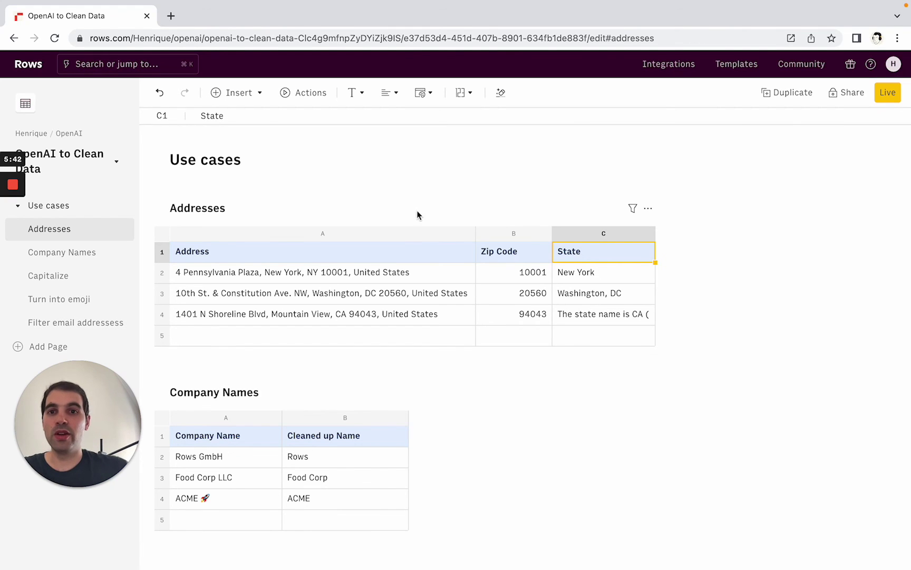
click(350, 183)
click(350, 217)
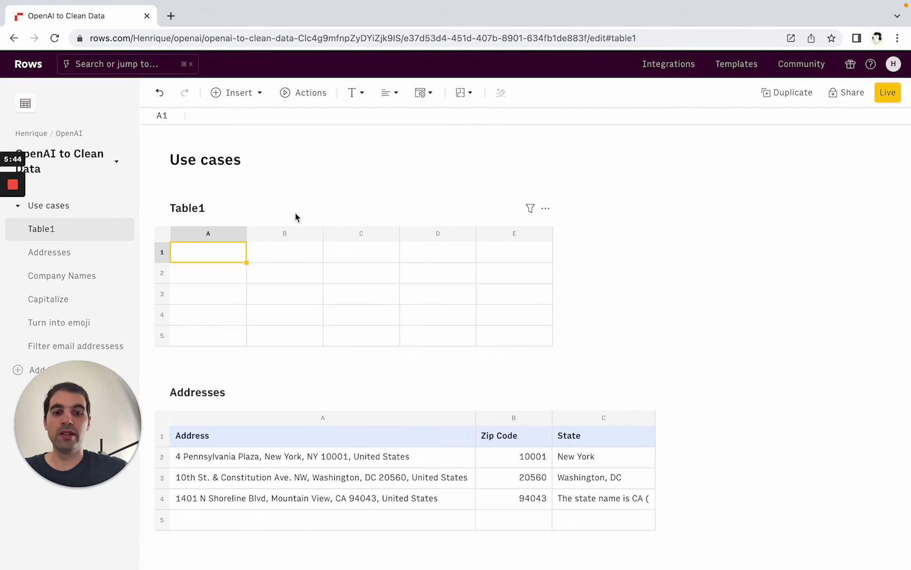
- Type =openai in Table1, preview the AI function's guided setup panel, then dismiss it
text(=openai)
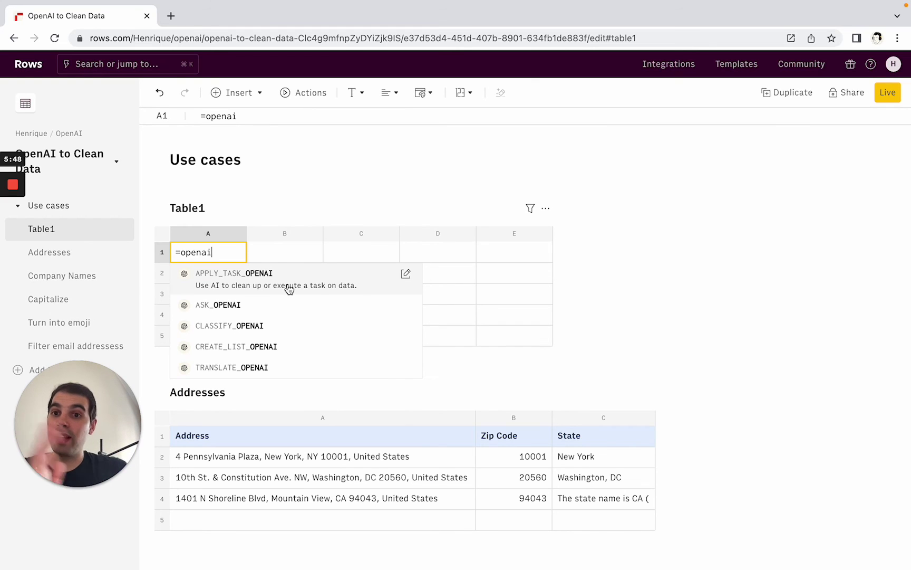
click(406, 275)
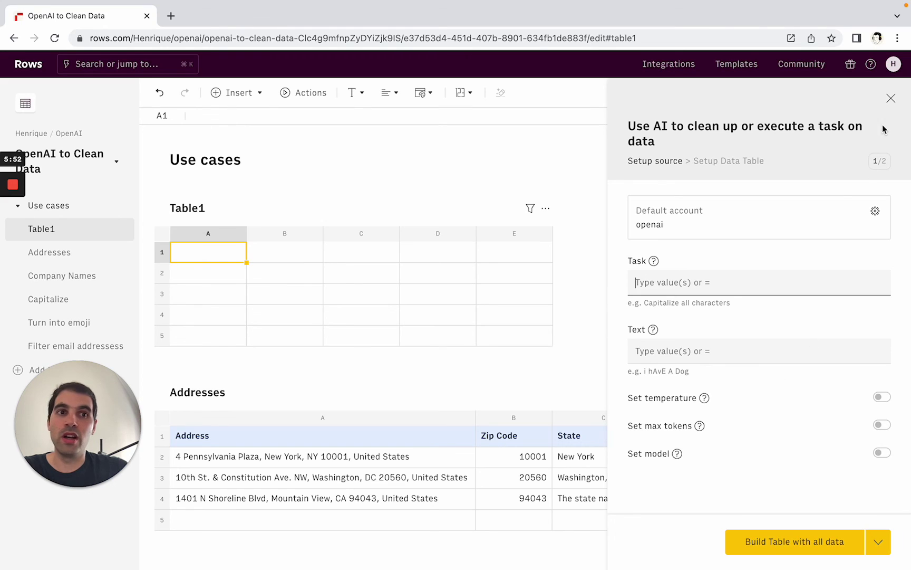
click(890, 98)
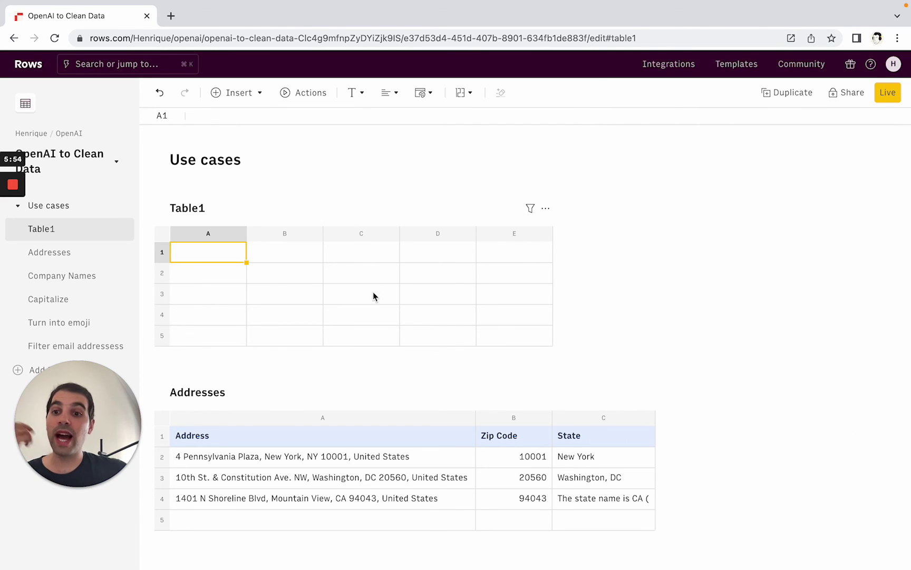
click(359, 293)
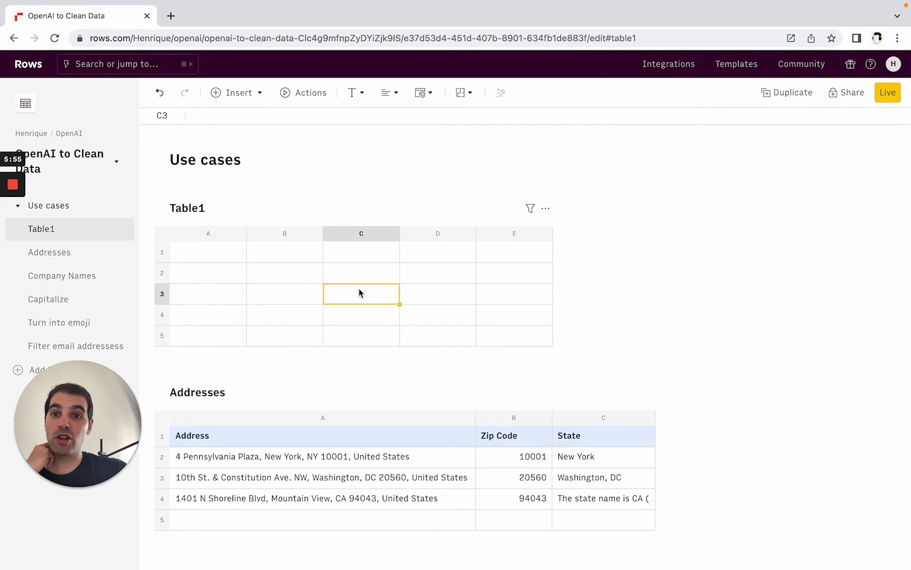
- Open the Rows documentation in a new tab and search for 'openai'
click(871, 64)
click(805, 91)
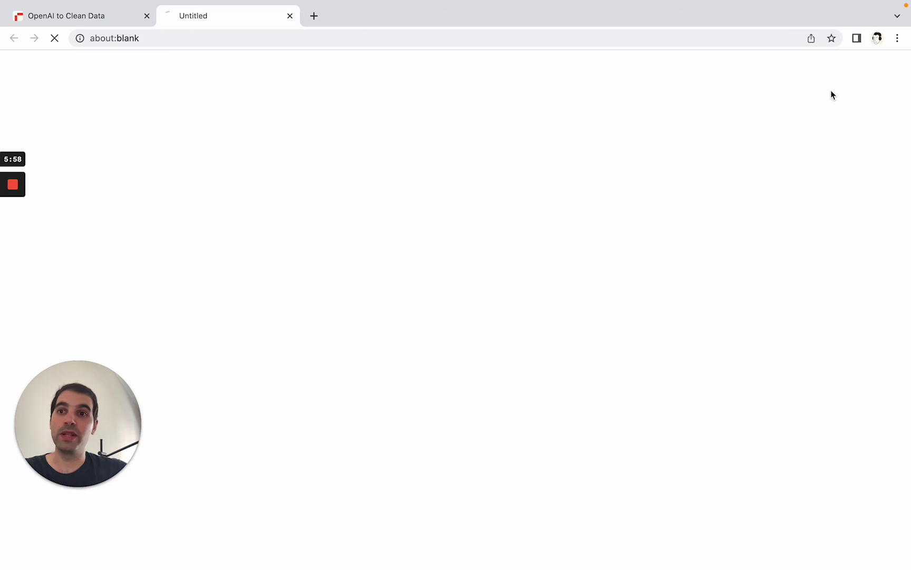
text(openai)
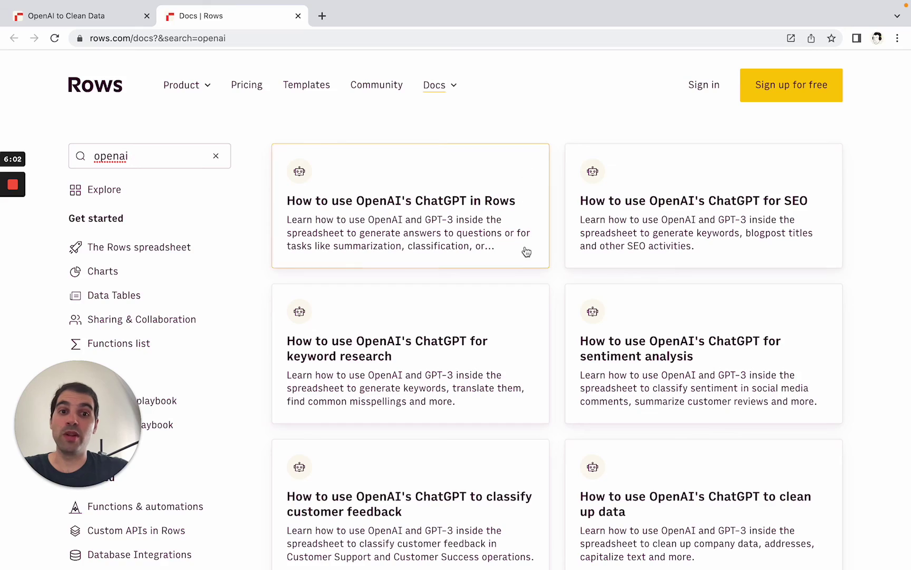
scroll(525, 242, down, 3)
scroll(525, 244, down, 5)
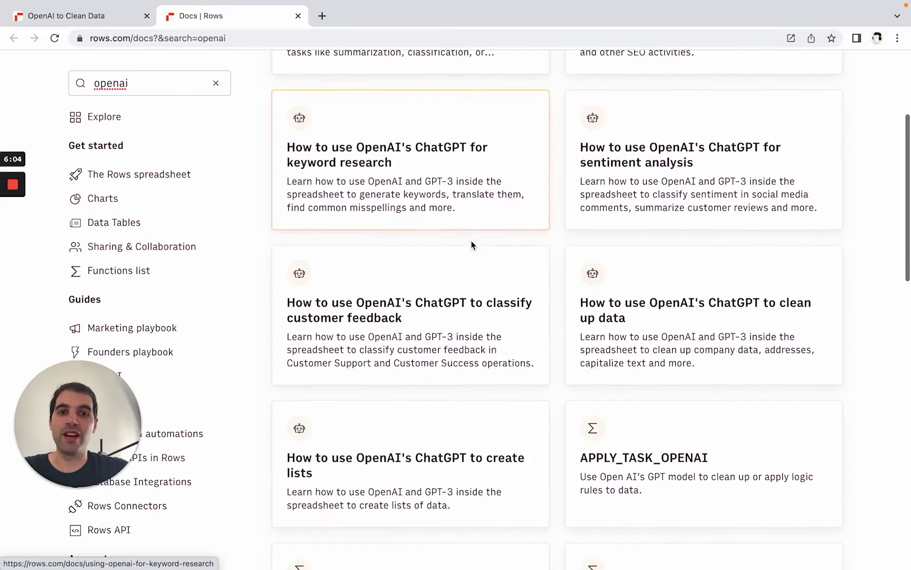
- Read the article on classifying customer feedback, then return to the 'openai' search results
click(448, 259)
scroll(448, 258, down, 10)
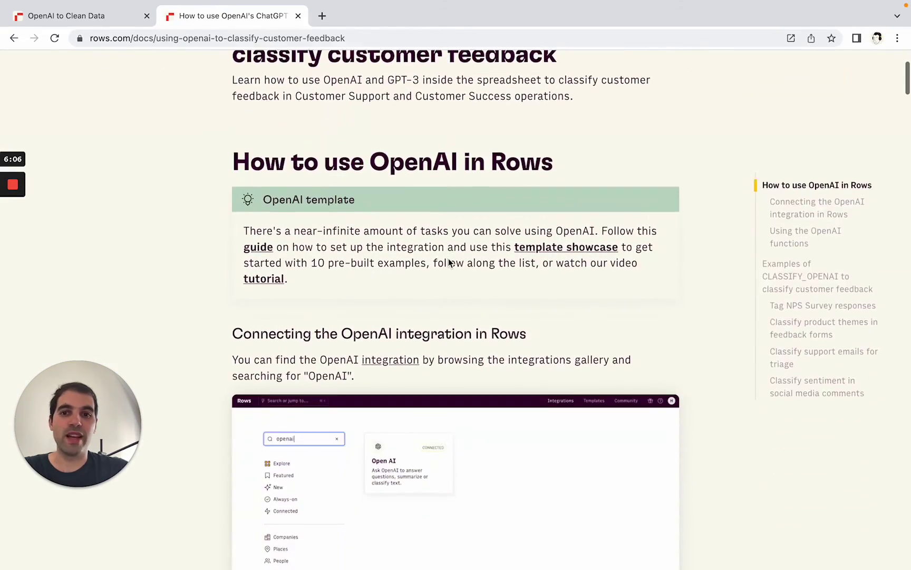
scroll(448, 262, down, 20)
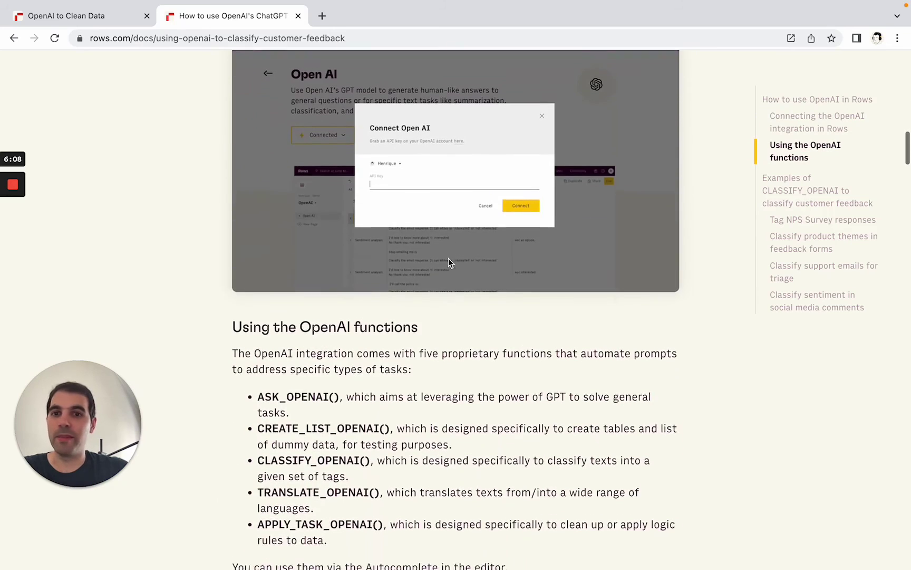
scroll(448, 262, down, 8)
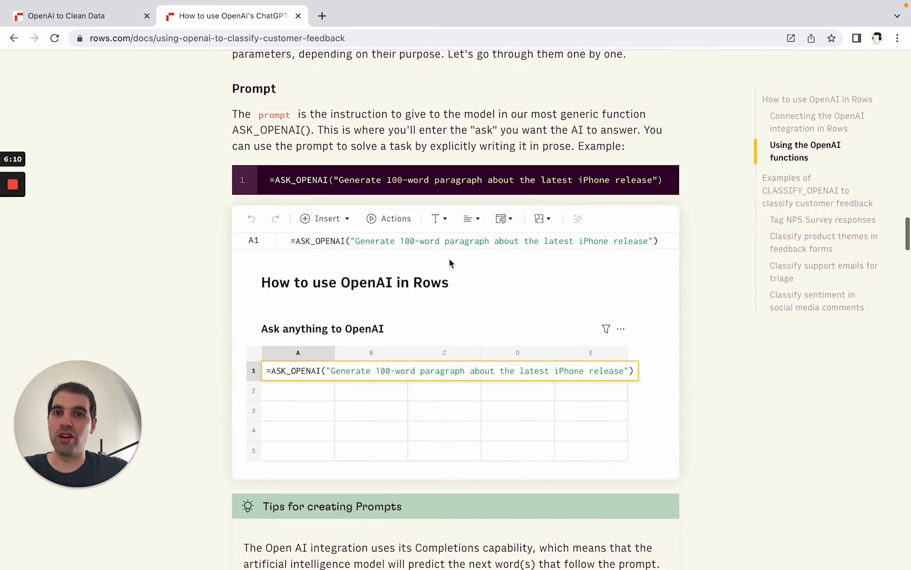
click(14, 38)
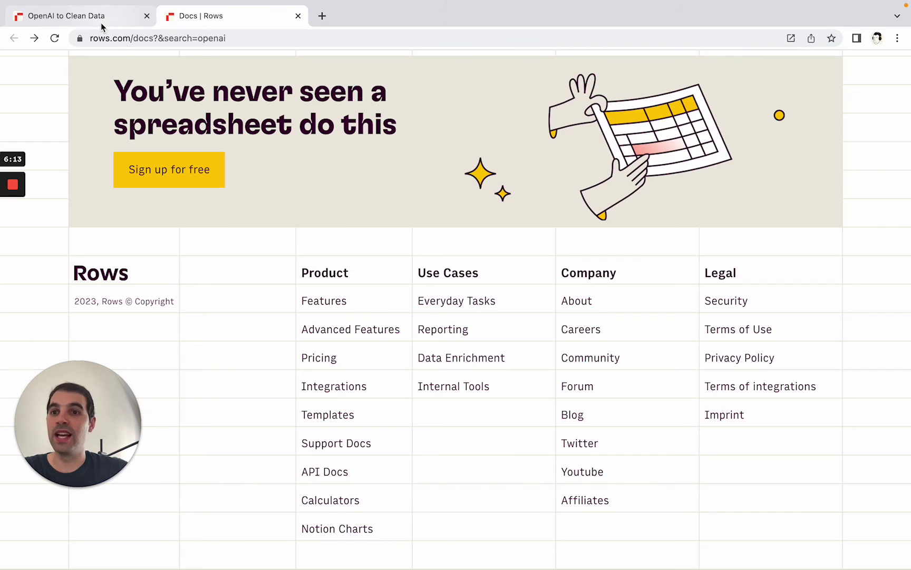
- Switch back to the OpenAI to Clean Data sheet and select cell A1 of Table1
click(102, 21)
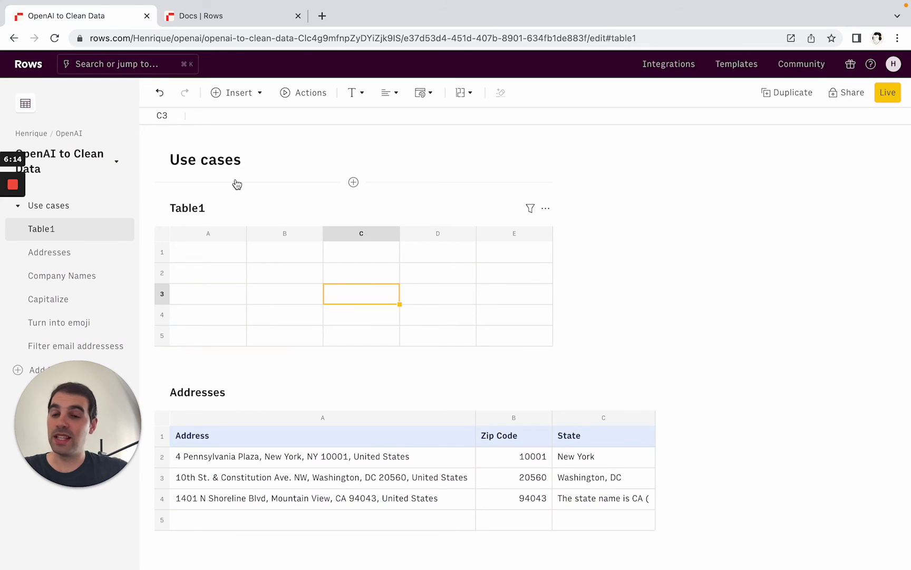
click(224, 259)
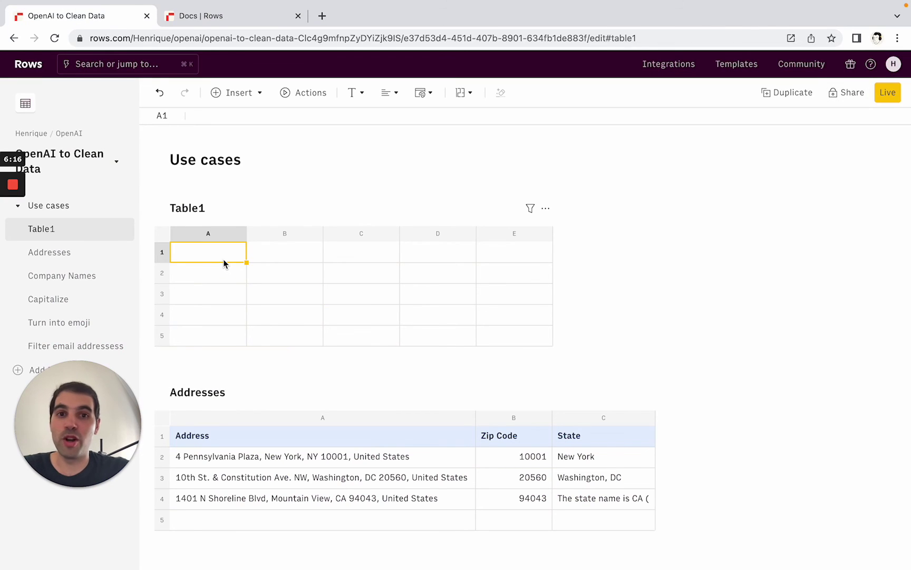